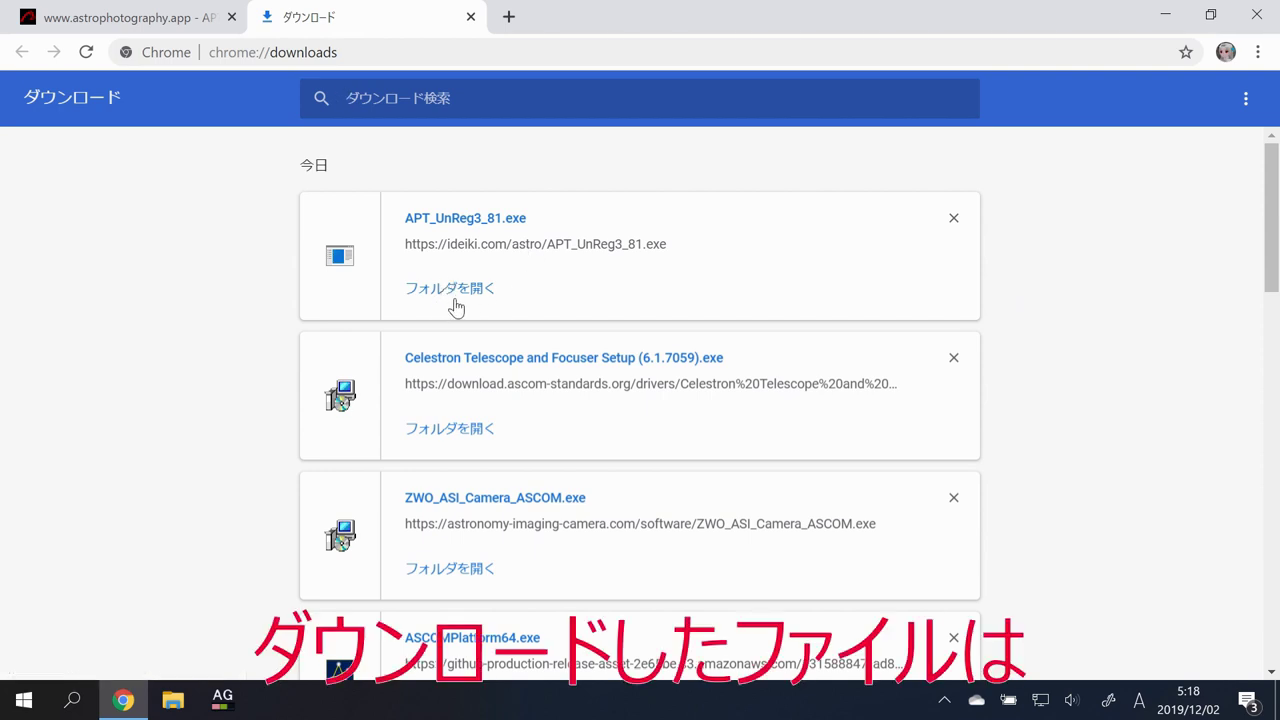
Open the folder containing the downloaded APT_UnReg3_81.exe and look over the downloaded ZWO and ASCOM installers.
{"action": "left_click", "coordinate": [458, 297]}
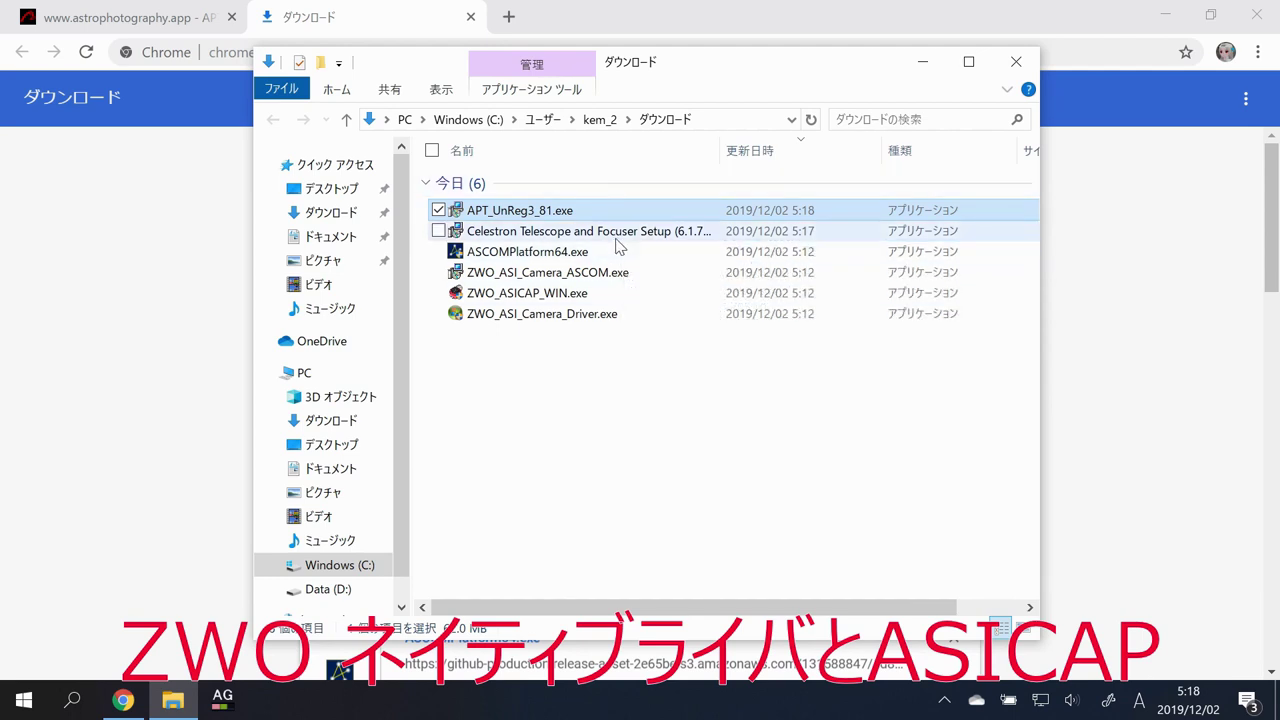
{"action": "mouse_move", "coordinate": [573, 258]}
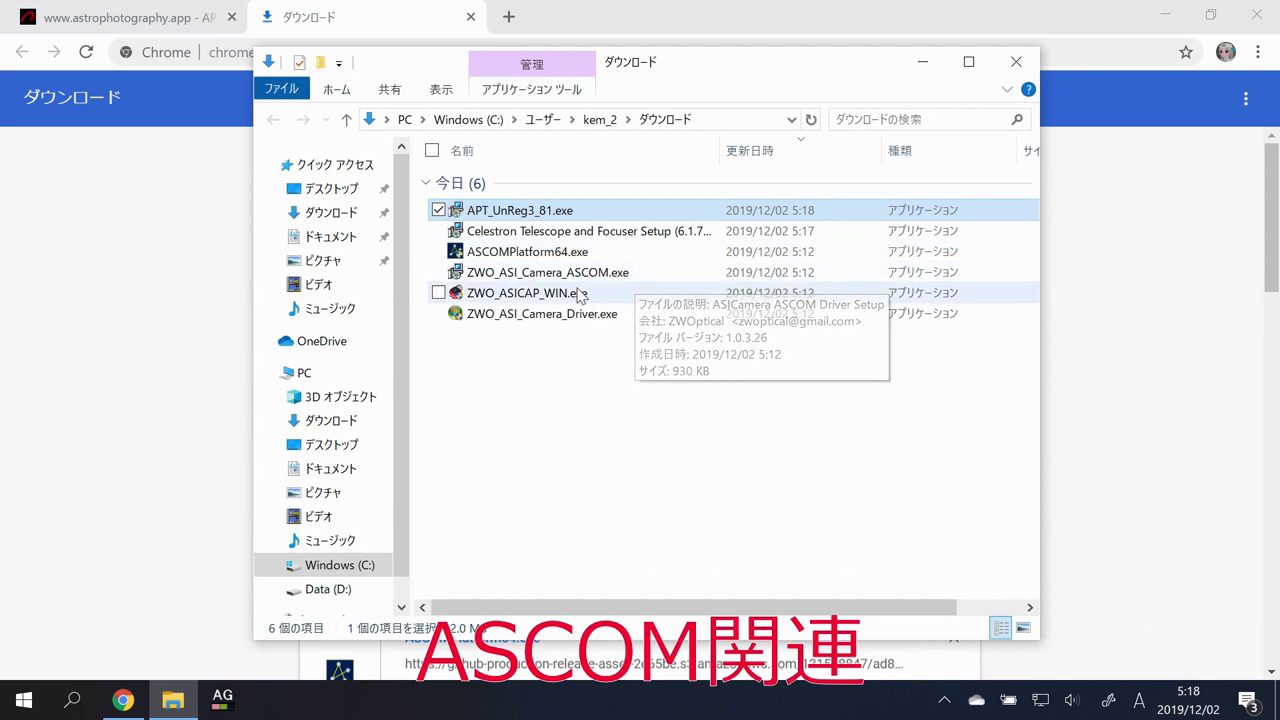
{"action": "mouse_move", "coordinate": [618, 320]}
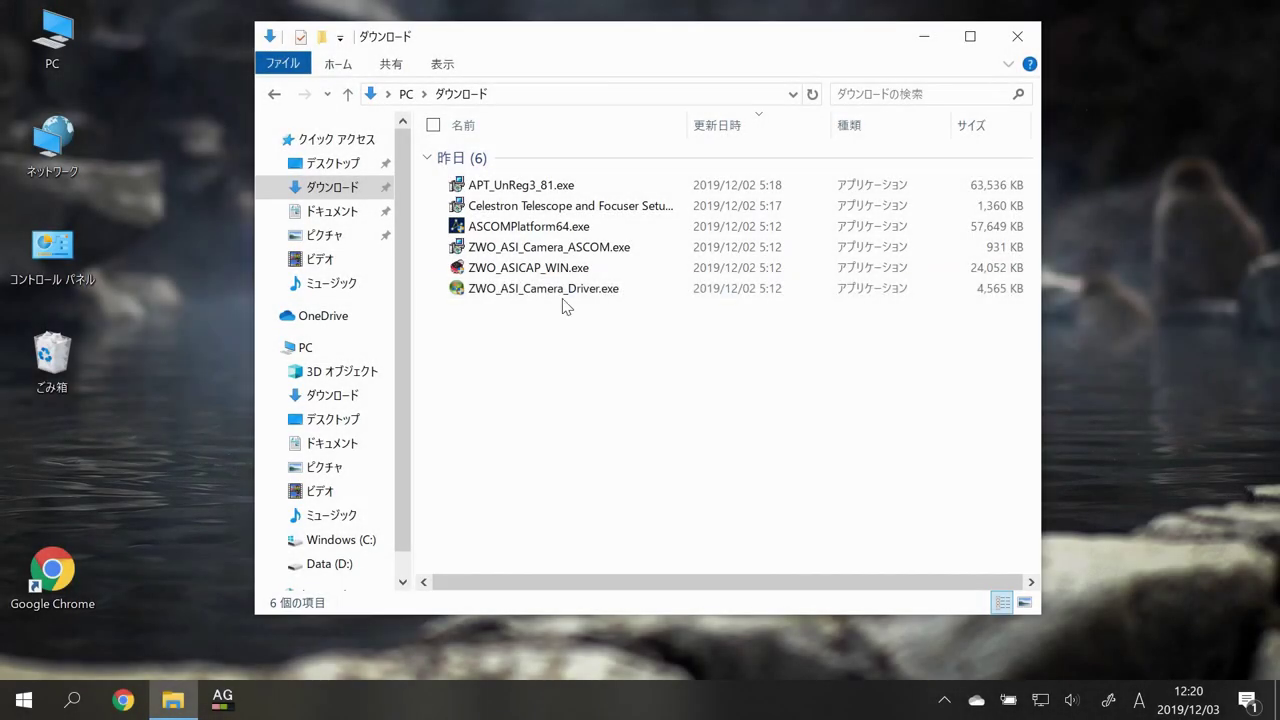
{"action": "left_click", "coordinate": [556, 294]}
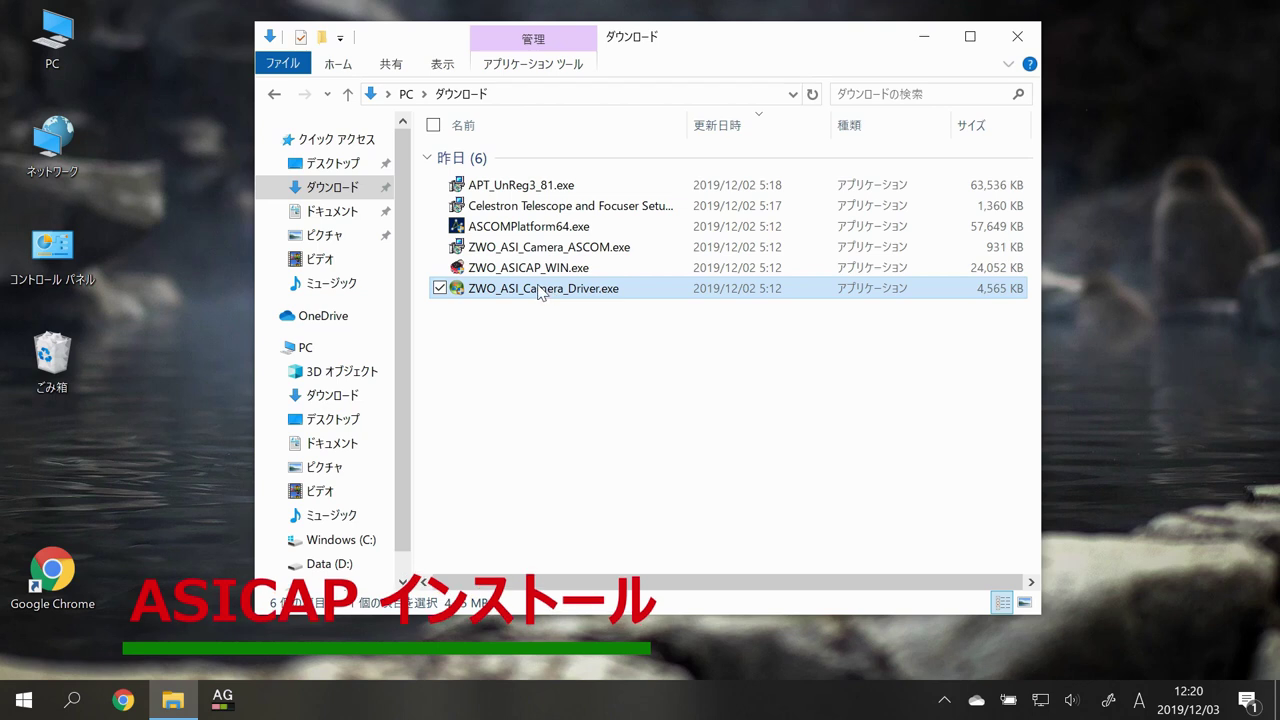
{"action": "left_click", "coordinate": [540, 290]}
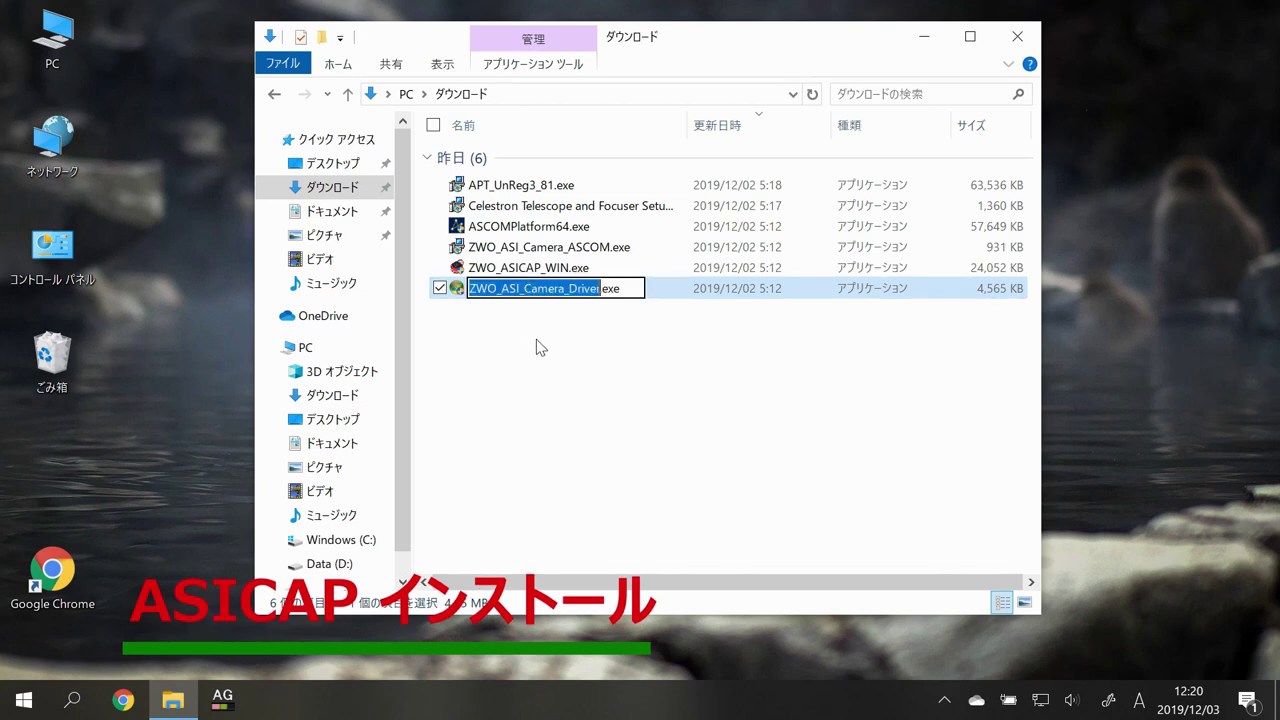
{"action": "left_click", "coordinate": [536, 339]}
Run ZWO_ASI_Camera_Driver.exe as administrator and install the ZWO ASI Cameras driver 3.0.0.7 in the default folder, allowing the ZWO device software.
{"action": "right_click", "coordinate": [516, 294]}
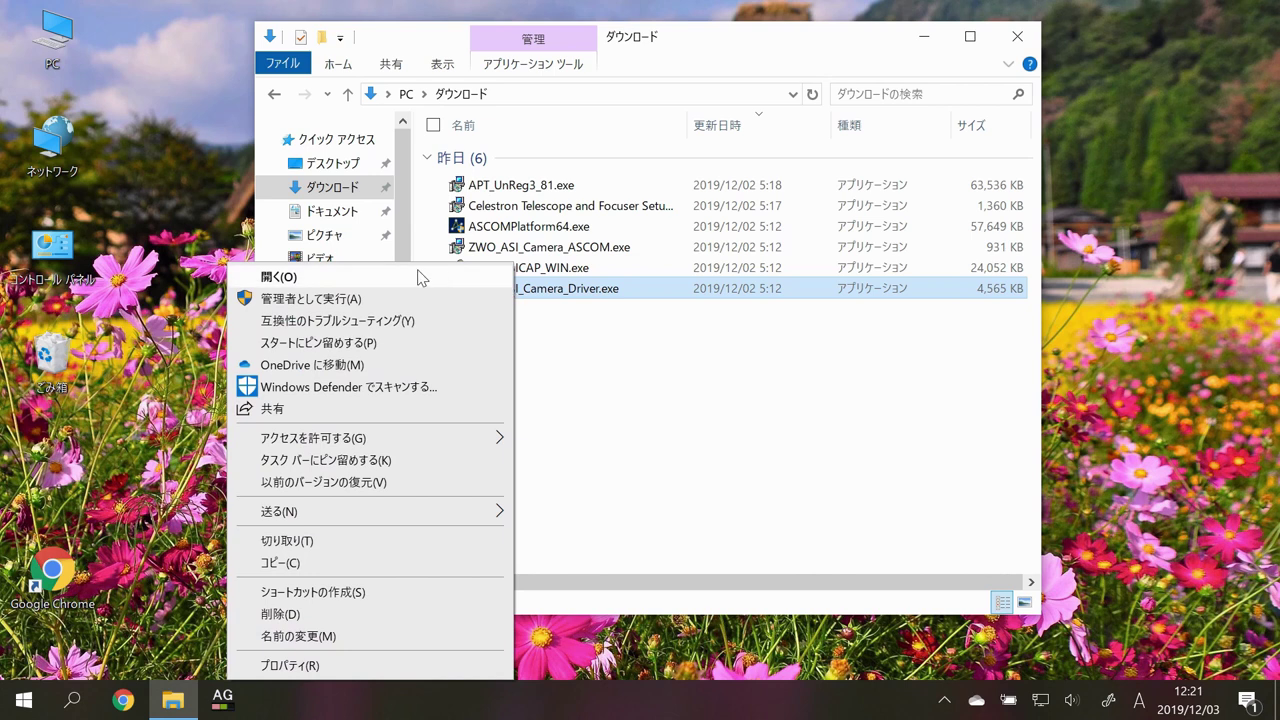
{"action": "left_click", "coordinate": [330, 298]}
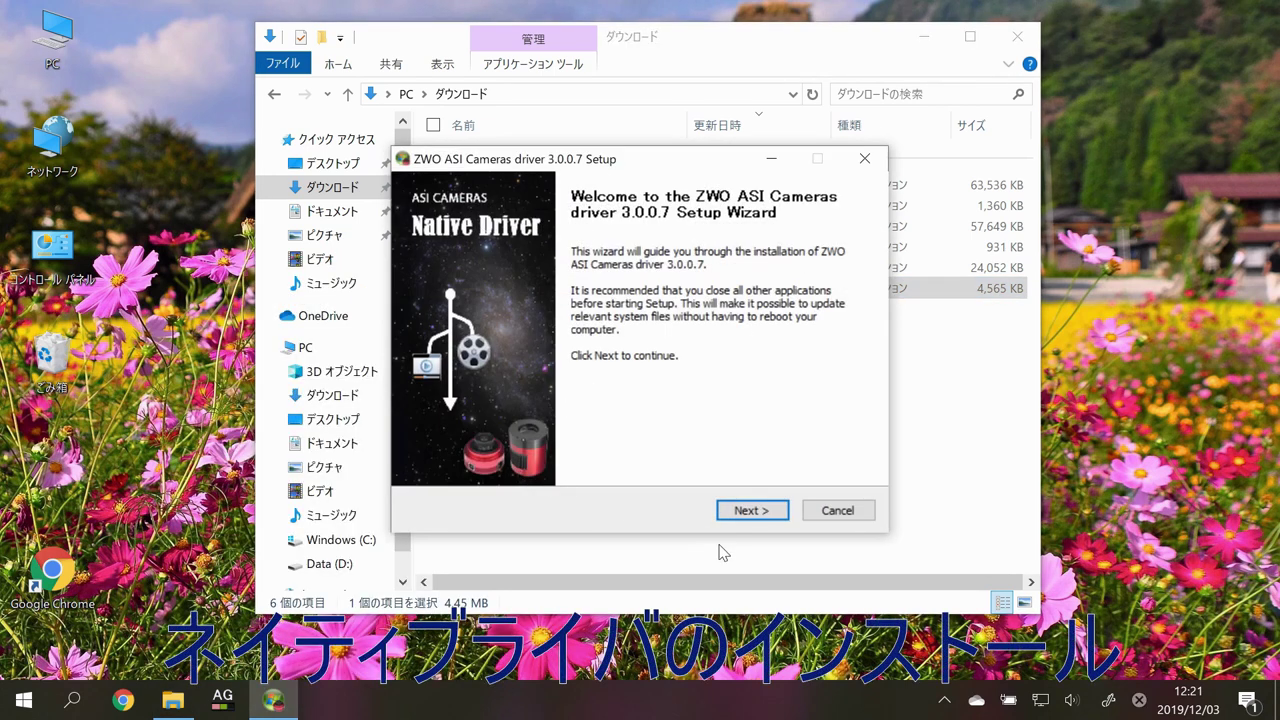
{"action": "left_click", "coordinate": [746, 512]}
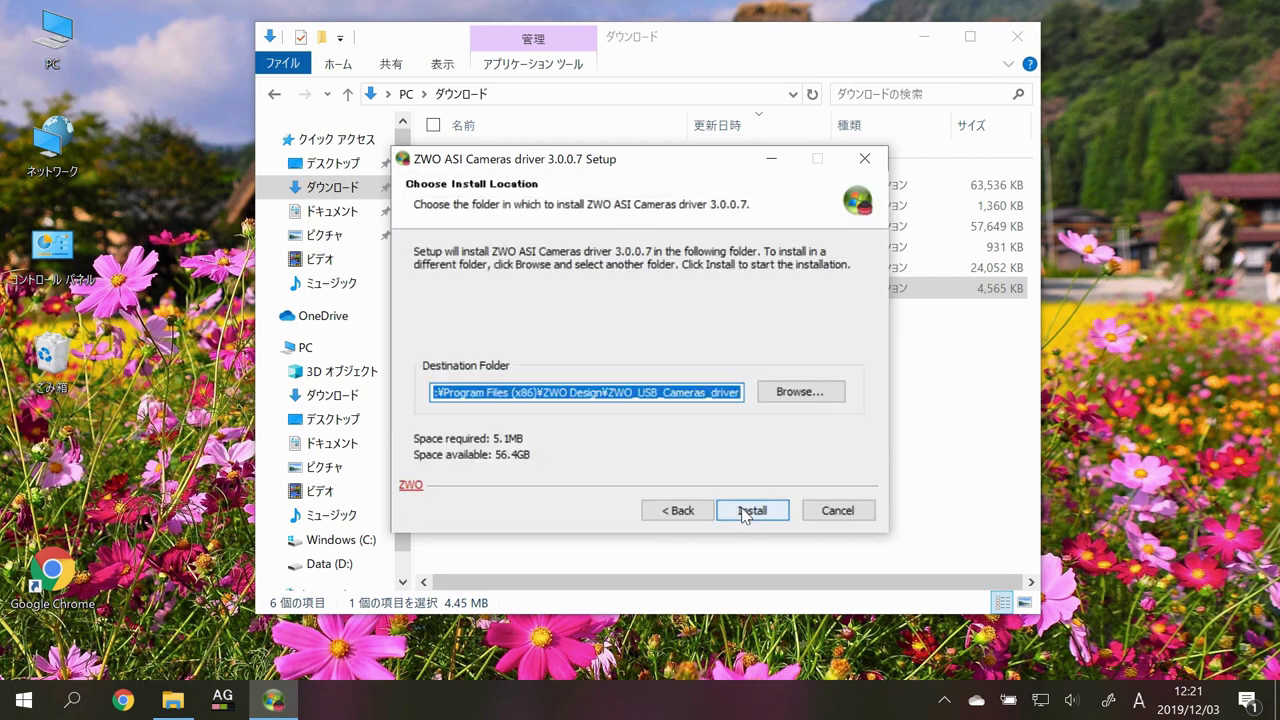
{"action": "left_click", "coordinate": [743, 512]}
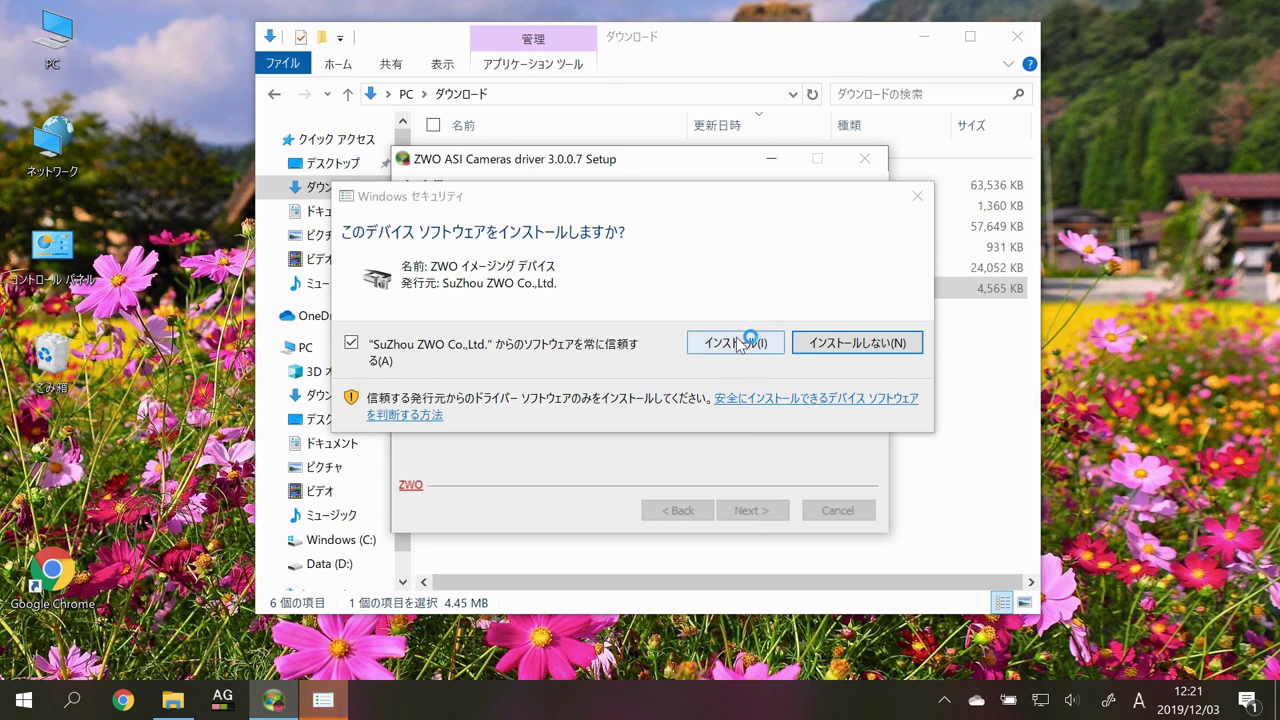
{"action": "left_click", "coordinate": [736, 342]}
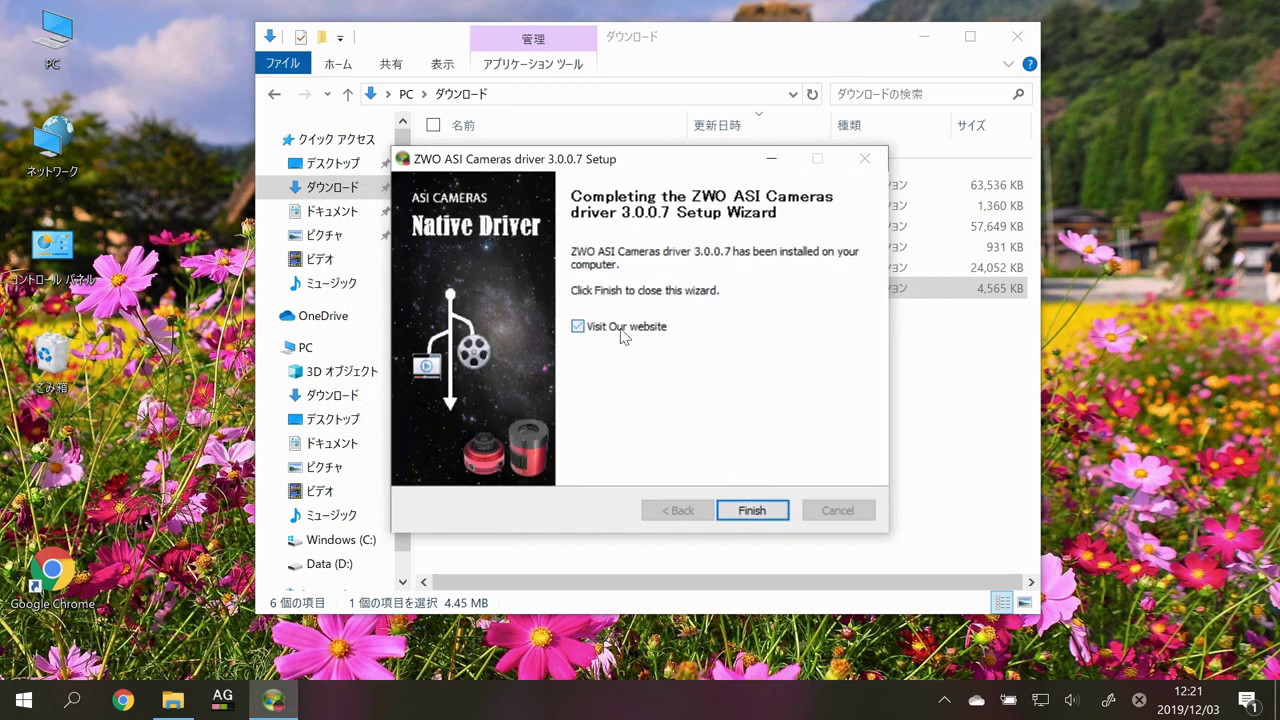
{"action": "left_click", "coordinate": [752, 511]}
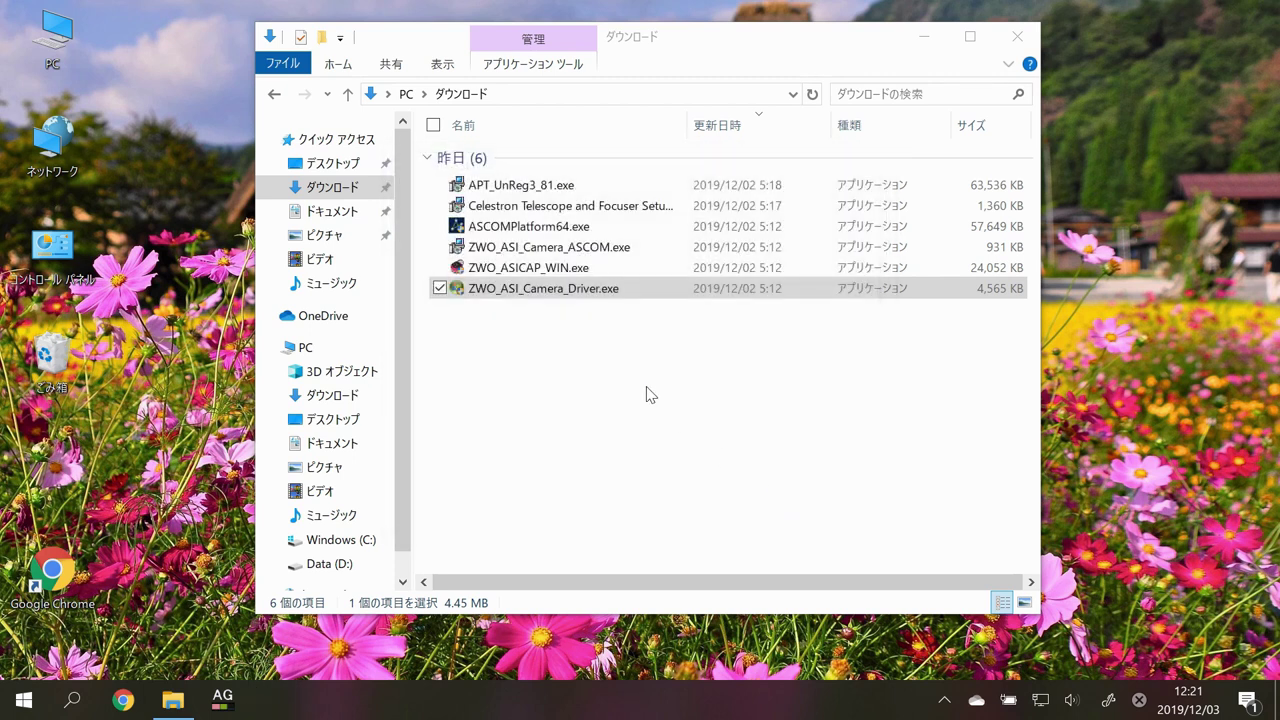
Run ZWO_ASICAP_WIN.exe as administrator, accept the license agreement, and install ASICAP 1.6.2.0 with the default settings.
{"action": "right_click", "coordinate": [522, 270]}
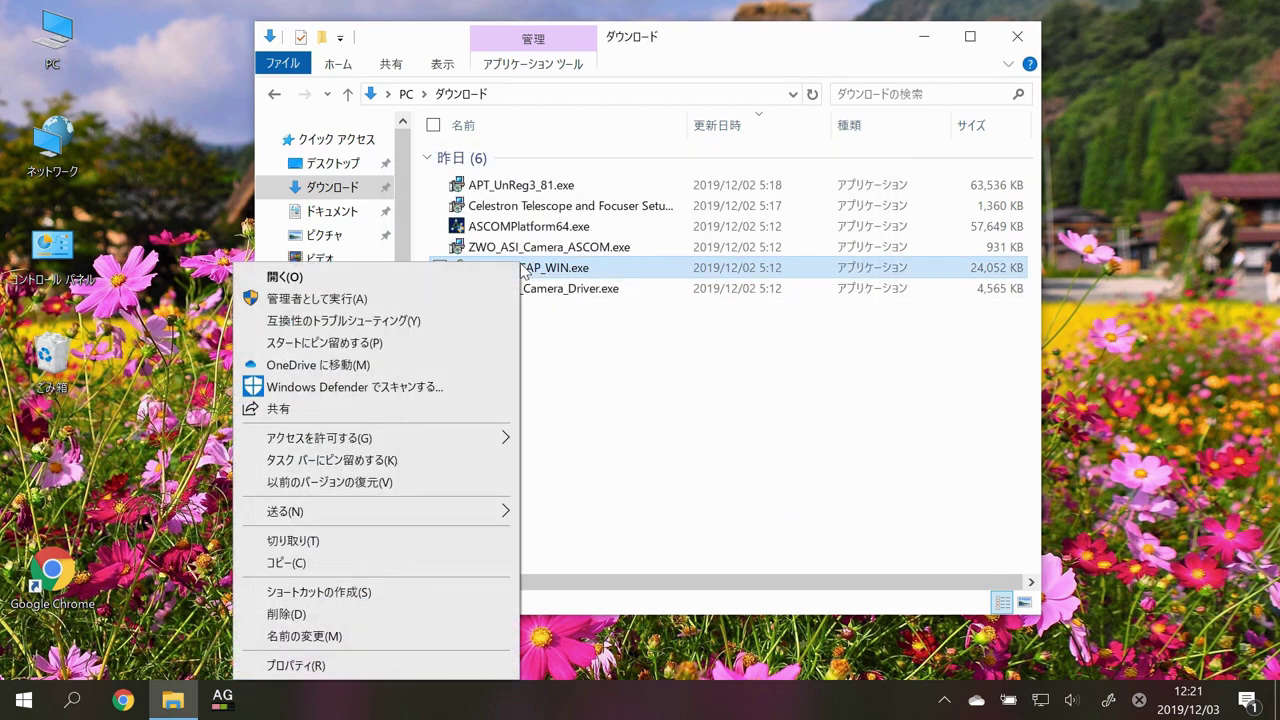
{"action": "left_click", "coordinate": [414, 299]}
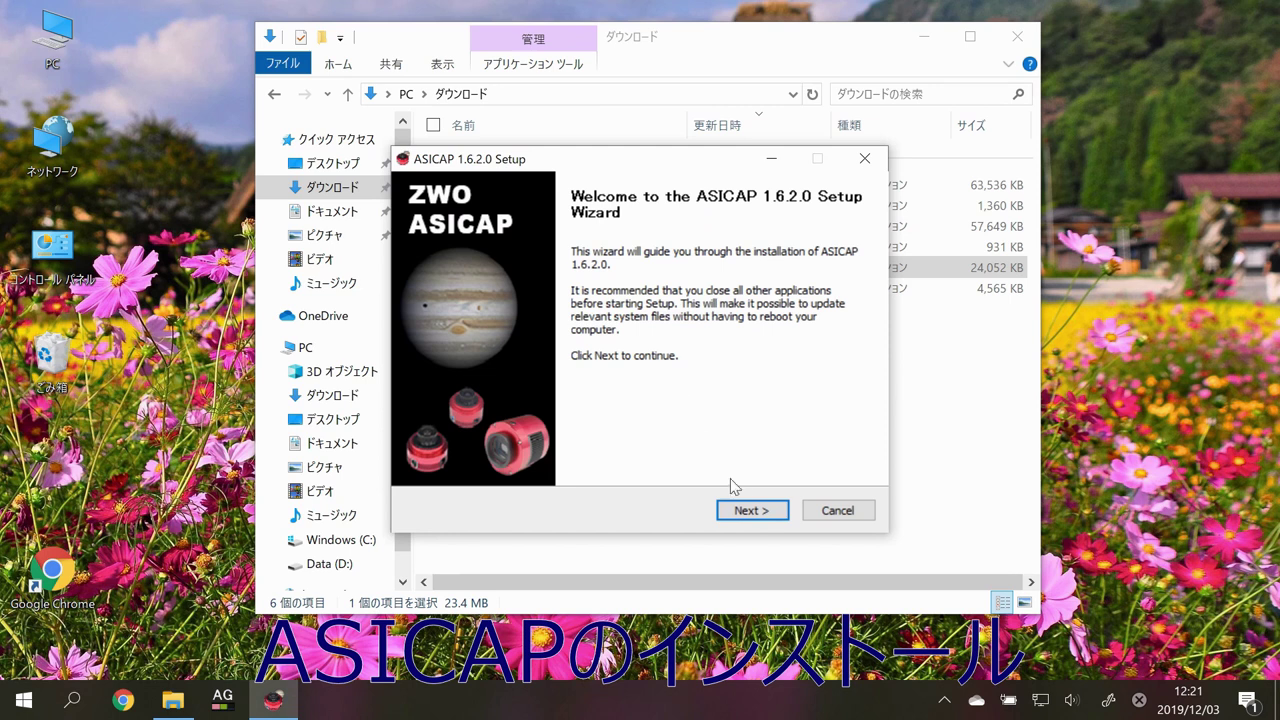
{"action": "left_click", "coordinate": [745, 510]}
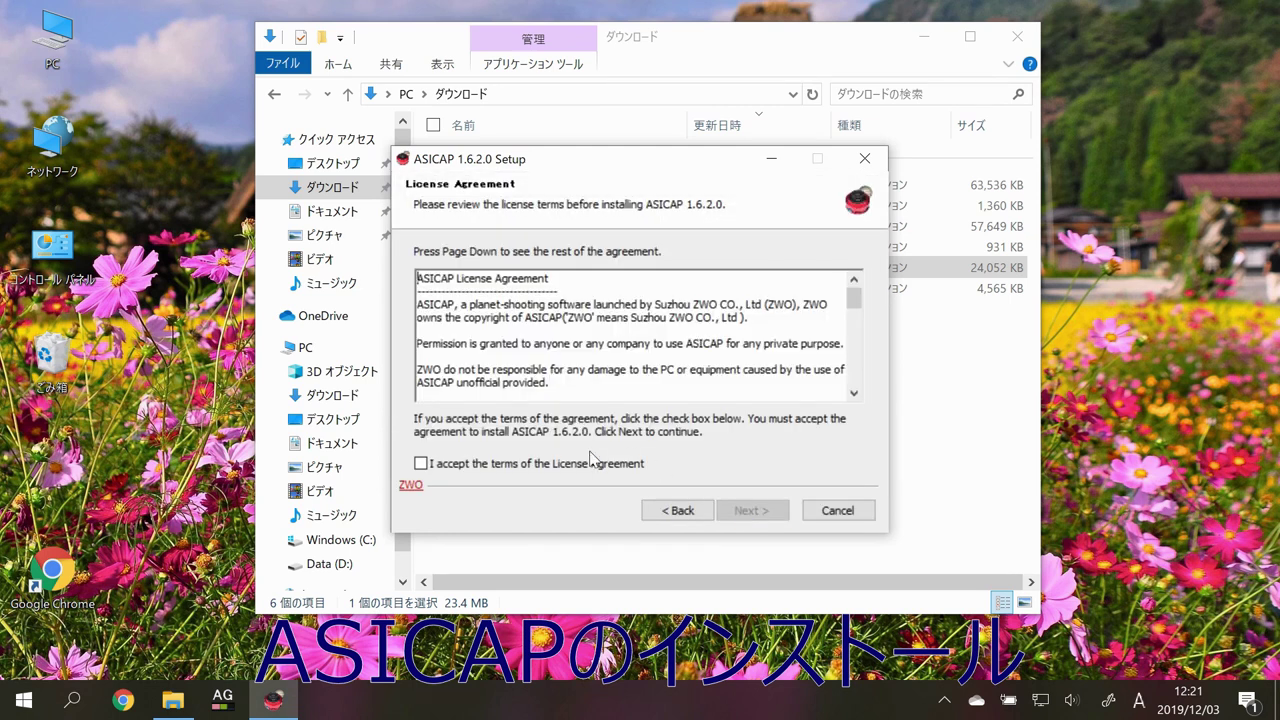
{"action": "left_click", "coordinate": [421, 464]}
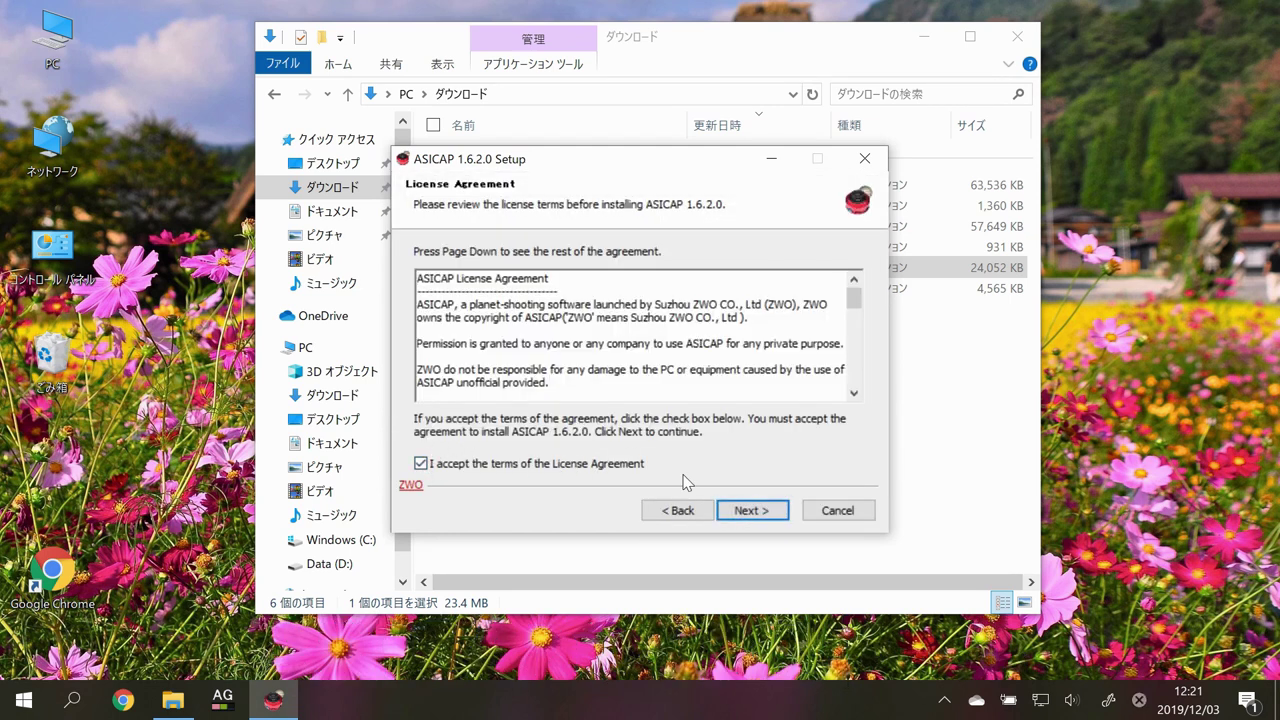
{"action": "left_click", "coordinate": [748, 512]}
{"action": "left_click", "coordinate": [749, 512]}
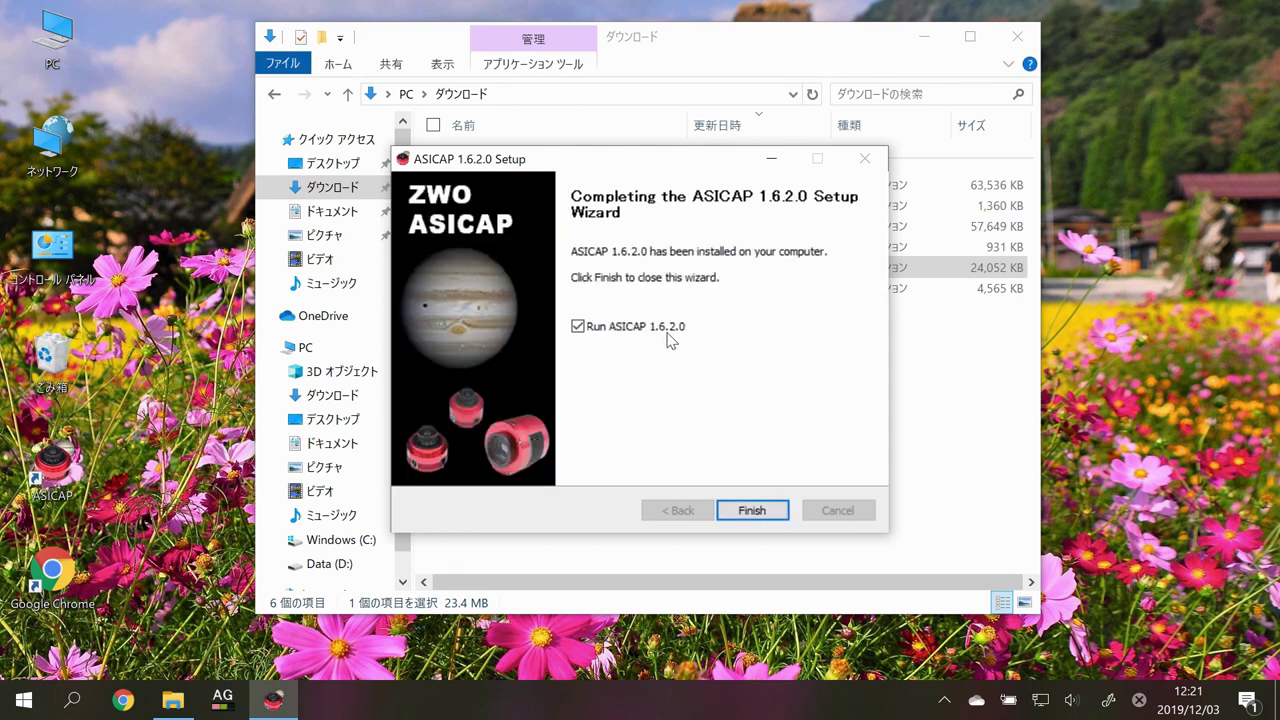
{"action": "left_click", "coordinate": [752, 510]}
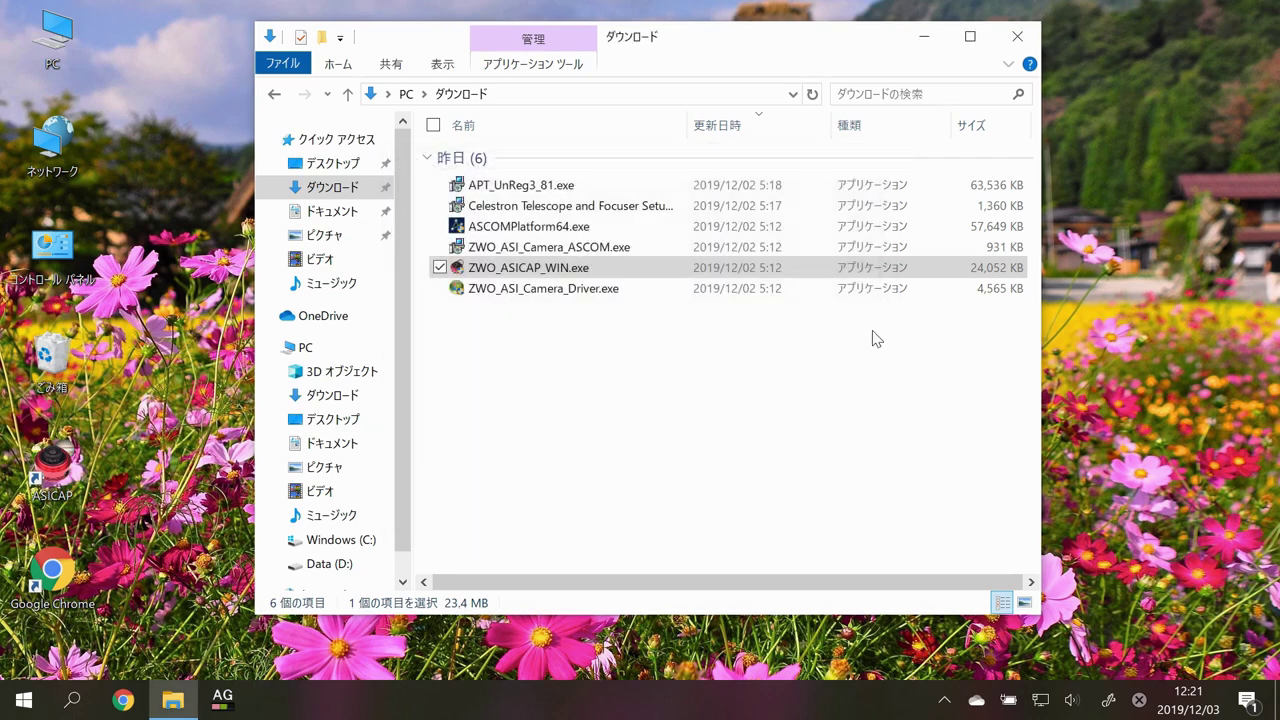
Minimize the Downloads window, launch ASICAP from the desktop, and start the ZWO ASI385MC camera.
{"action": "left_click", "coordinate": [921, 37]}
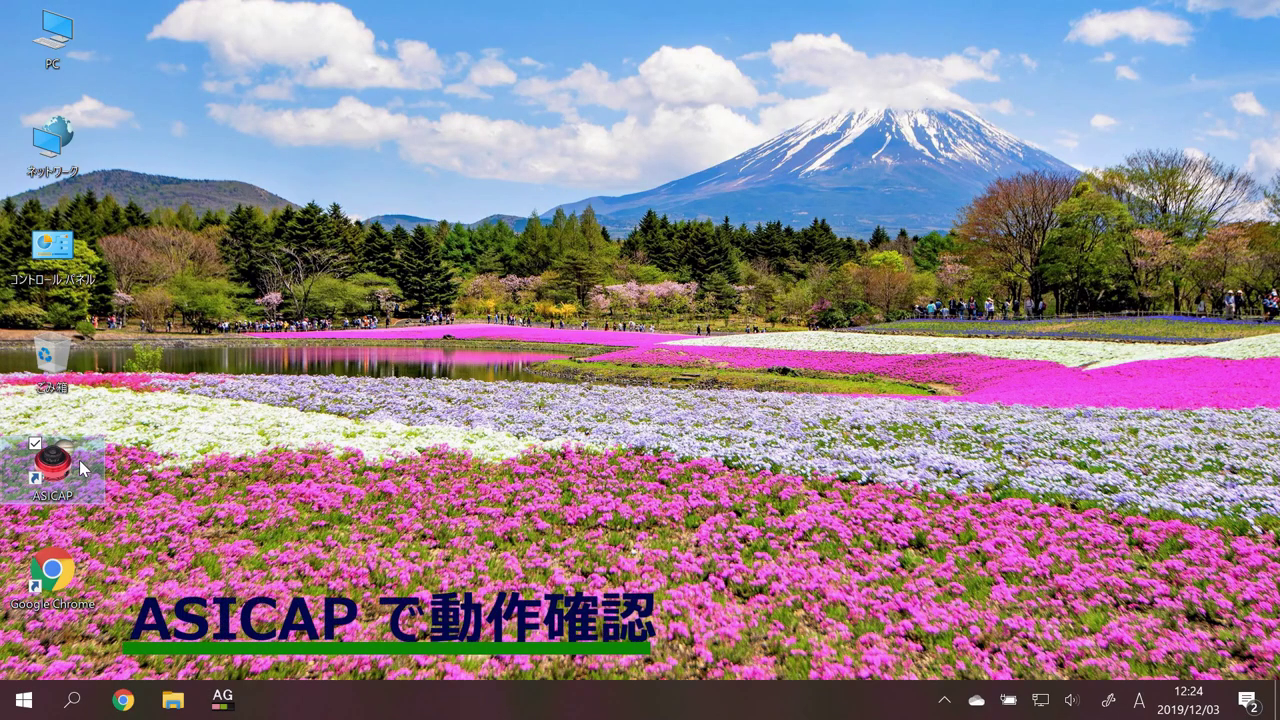
{"action": "double_click", "coordinate": [79, 460]}
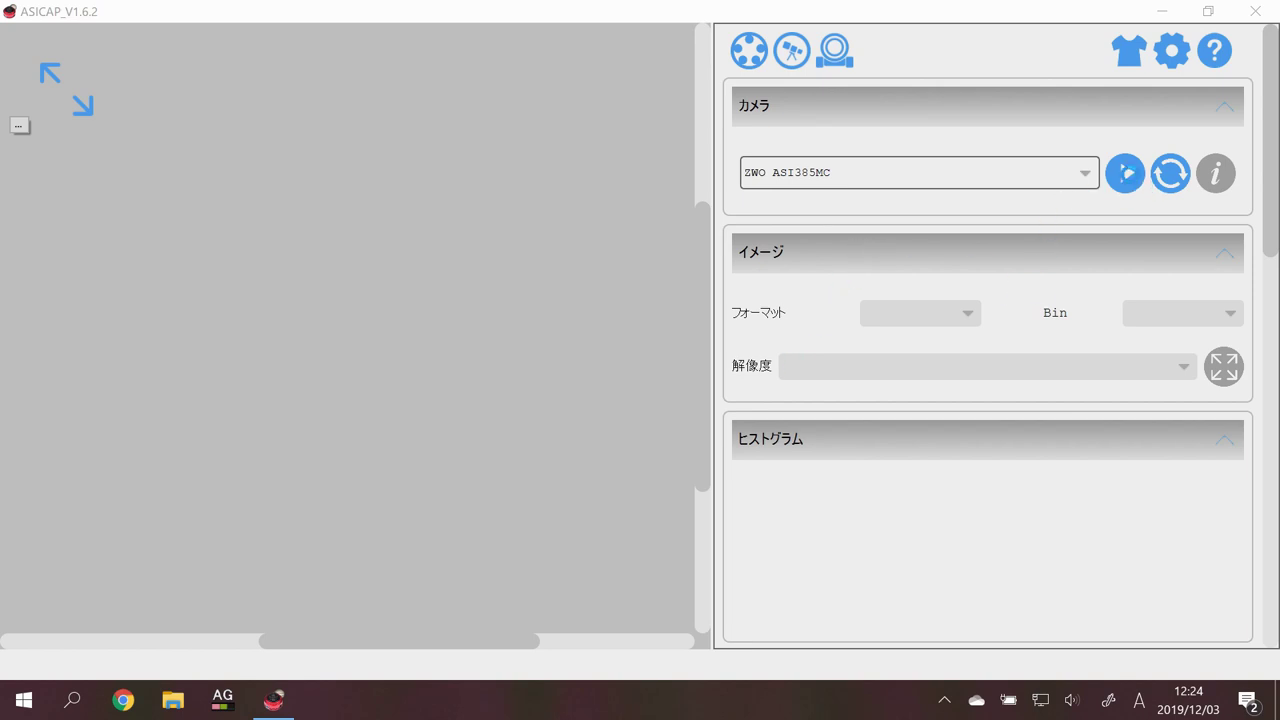
{"action": "left_click", "coordinate": [1126, 174]}
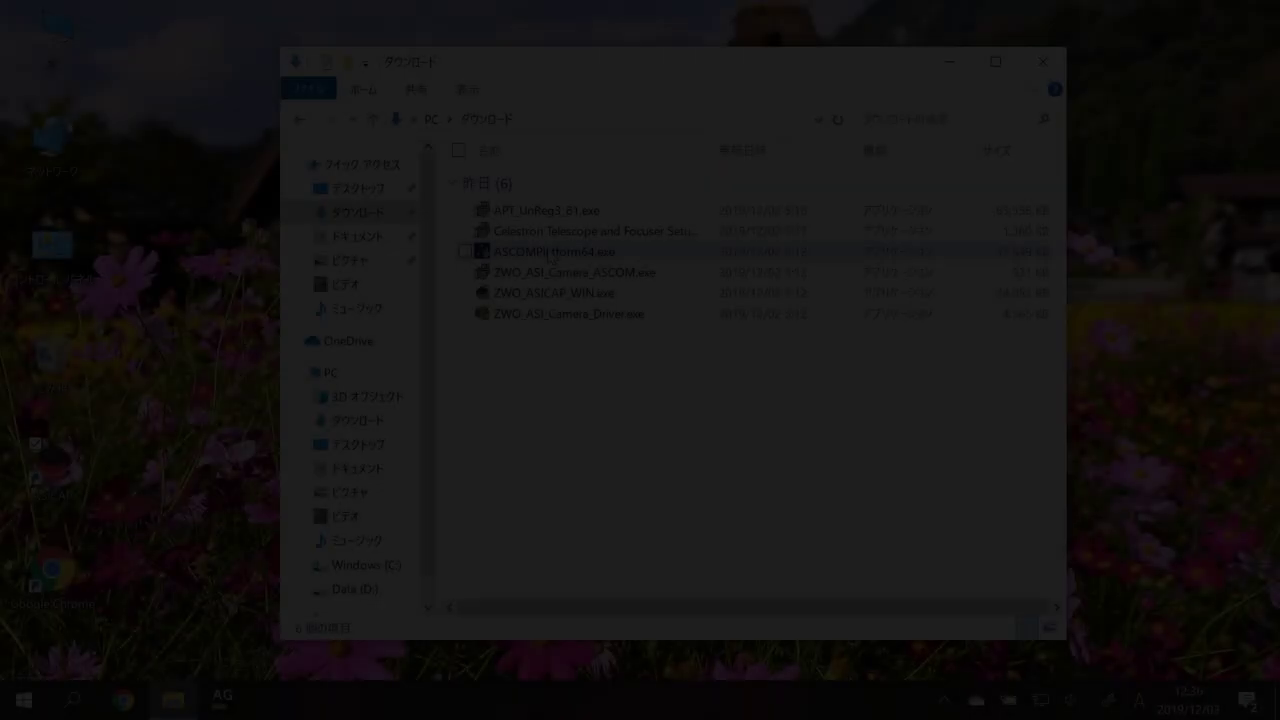
Run ASCOMPlatform64.exe as administrator and install ASCOM Platform 6.4 SP1 with its required Visual C++ runtimes and default options.
{"action": "right_click", "coordinate": [551, 253]}
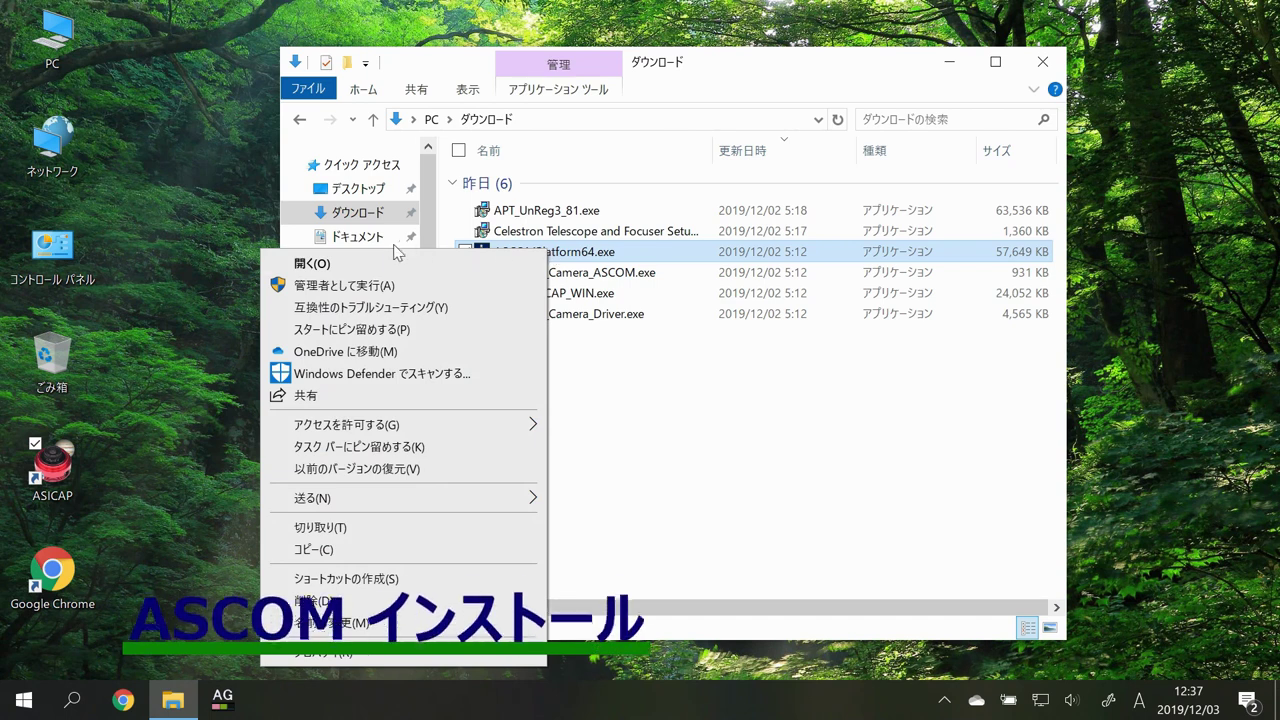
{"action": "left_click", "coordinate": [344, 285]}
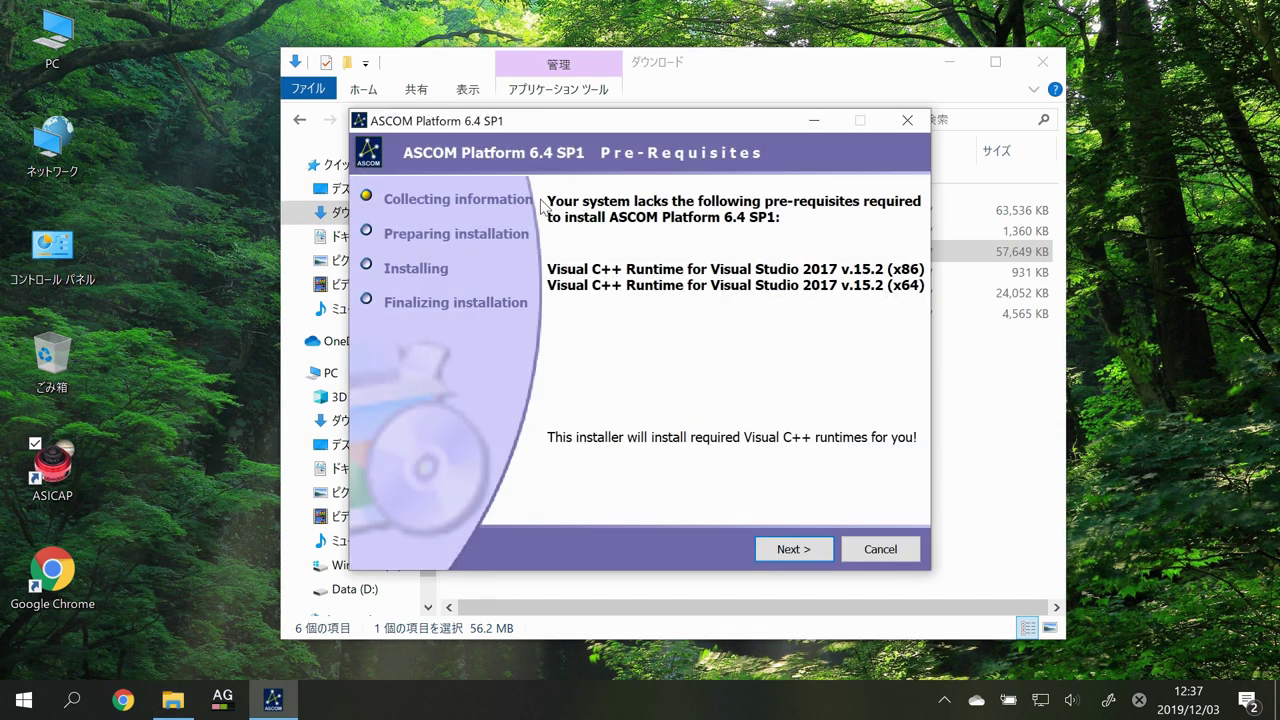
{"action": "left_click", "coordinate": [813, 548]}
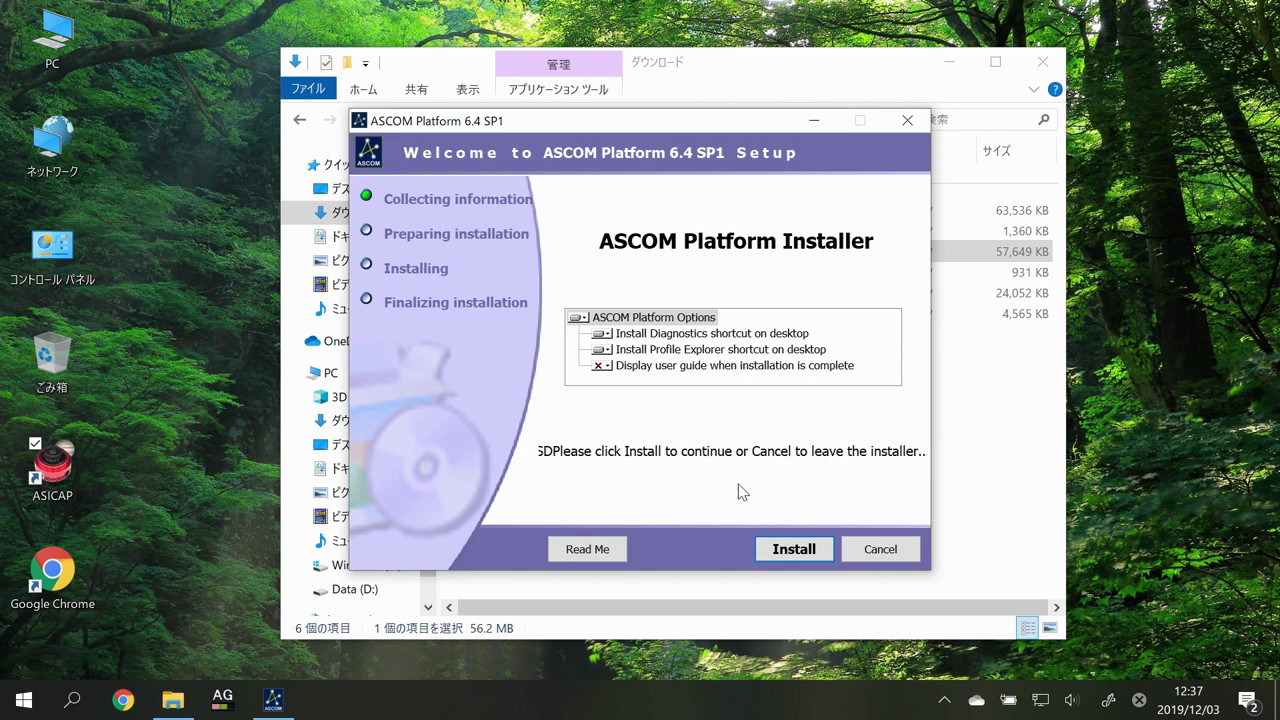
{"action": "left_click", "coordinate": [797, 566]}
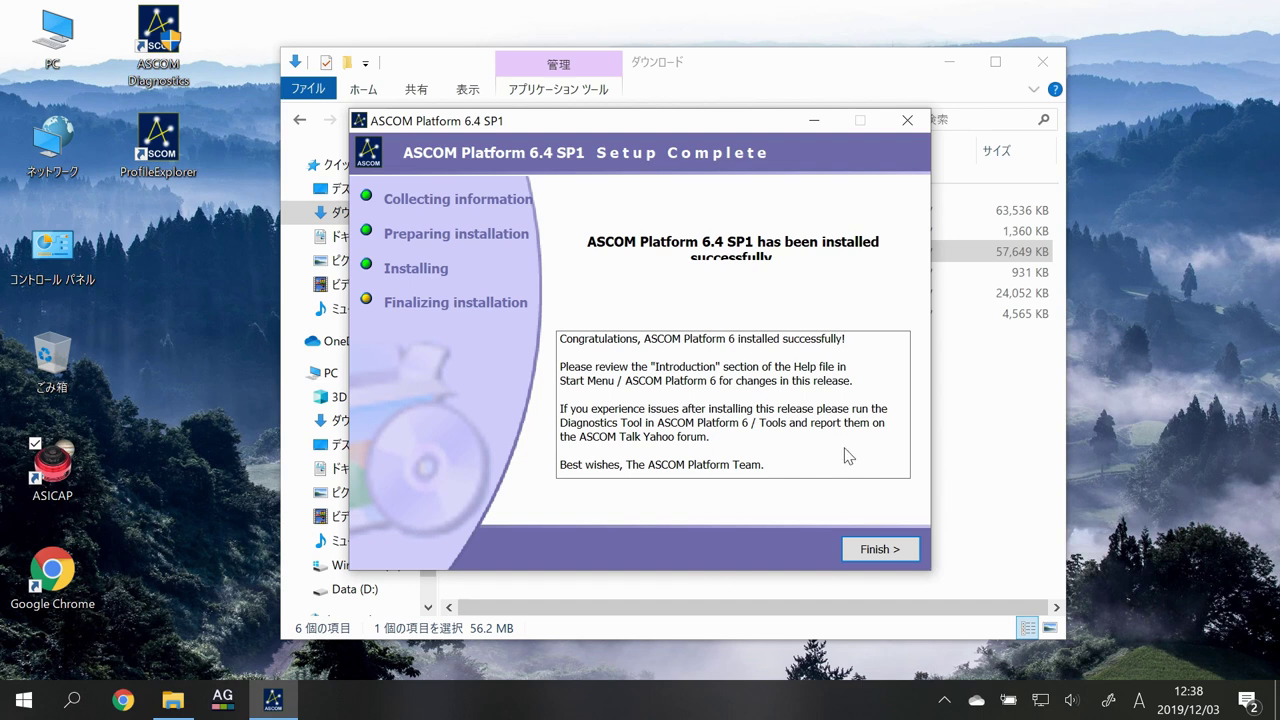
{"action": "left_click", "coordinate": [880, 549]}
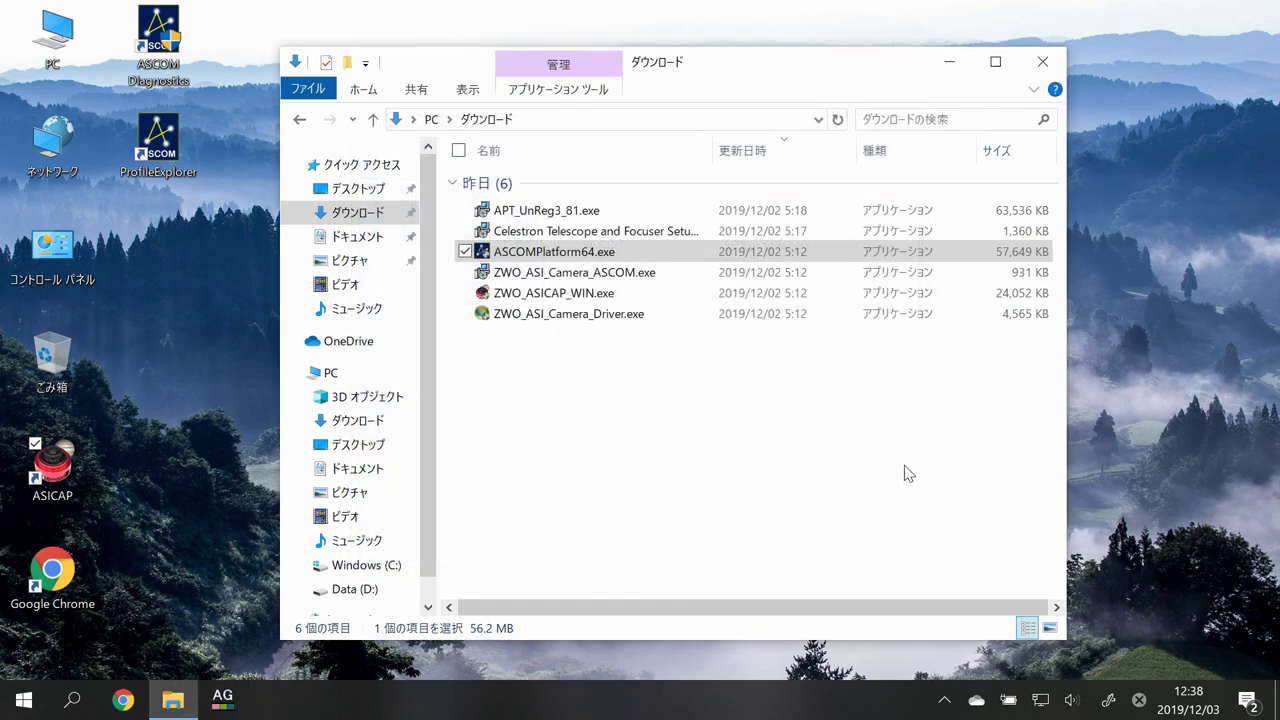
Run ZWO_ASI_Camera_ASCOM.exe as administrator, accept the agreement, and install the ASICamera ASCOM Driver.
{"action": "left_click", "coordinate": [549, 274]}
{"action": "right_click", "coordinate": [549, 274]}
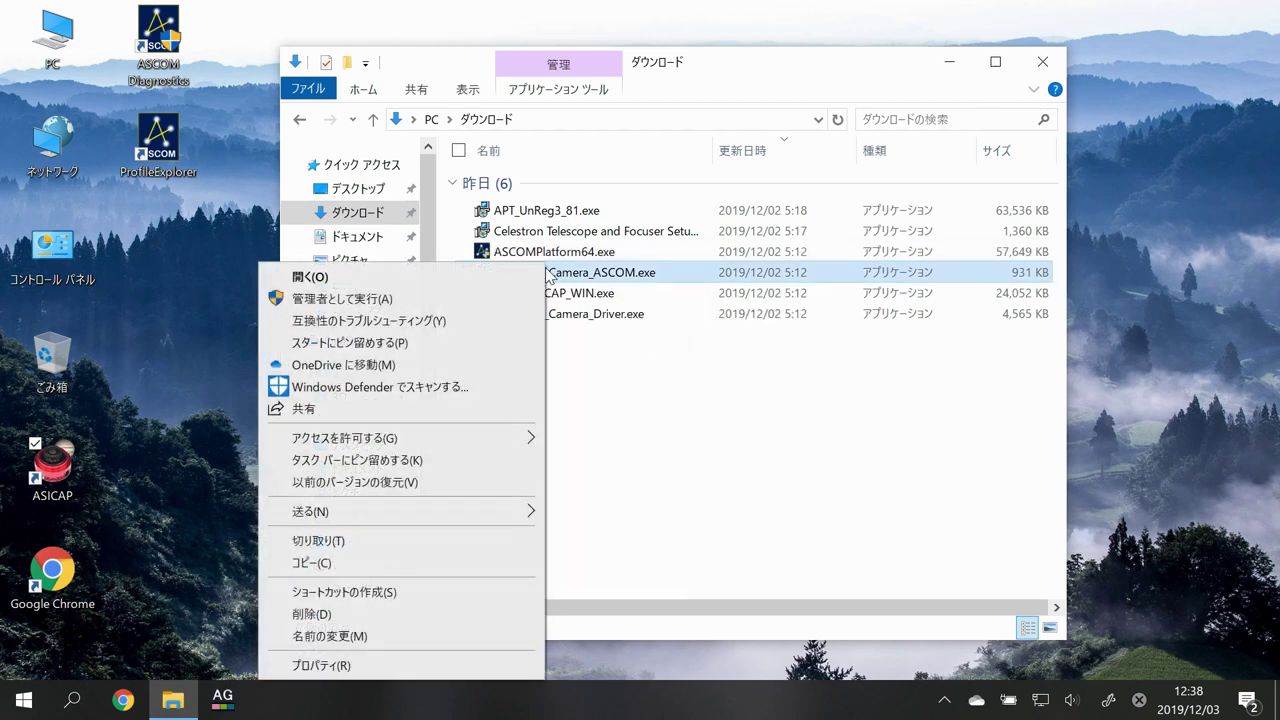
{"action": "left_click", "coordinate": [429, 299]}
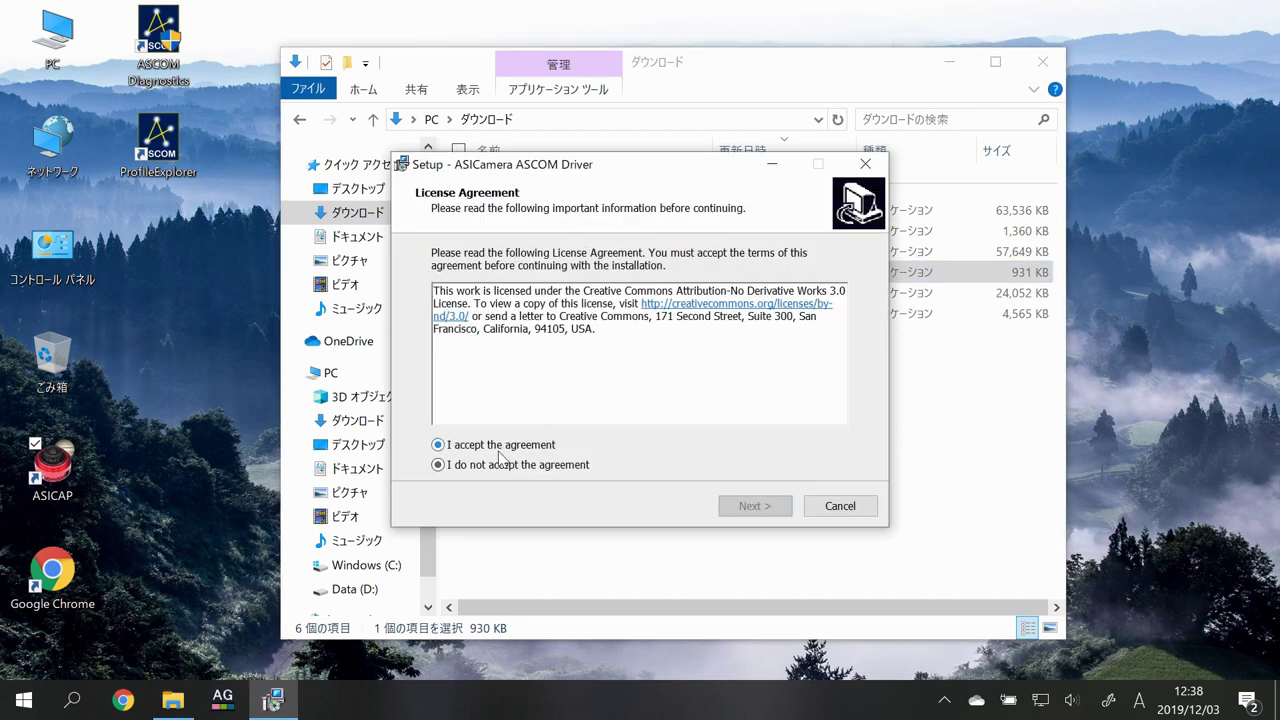
{"action": "left_click", "coordinate": [752, 506]}
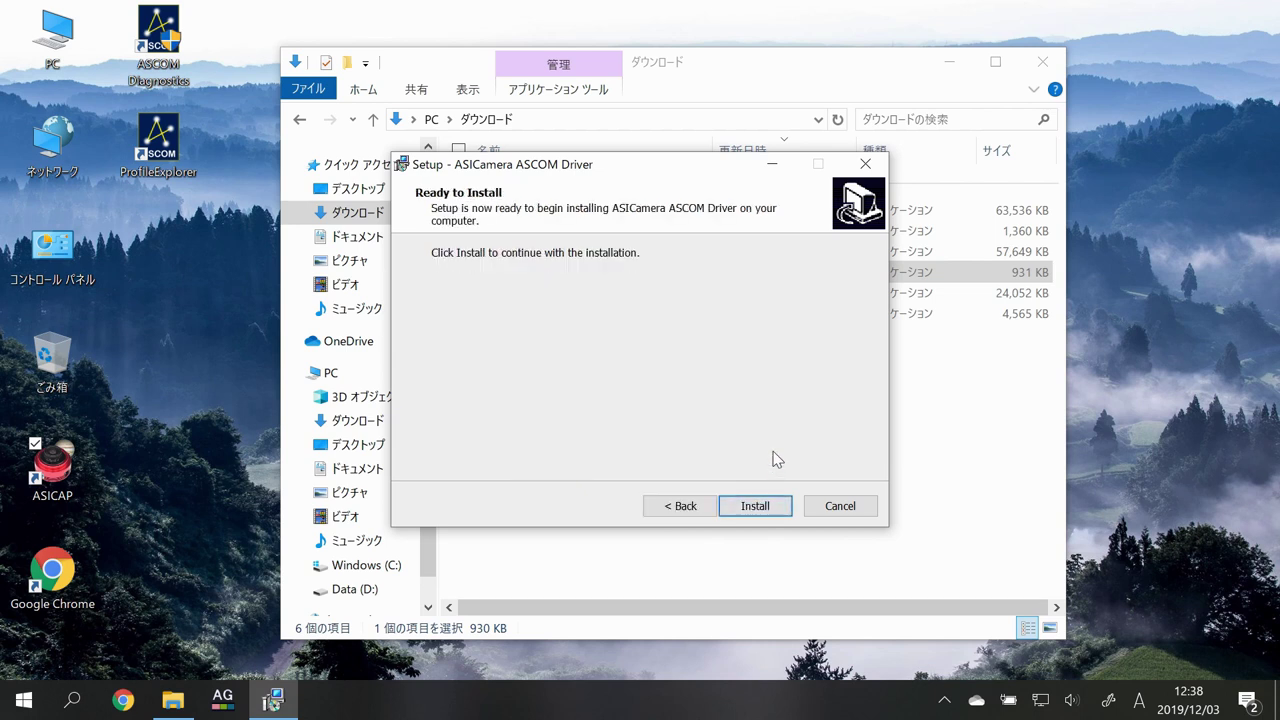
{"action": "left_click", "coordinate": [757, 503]}
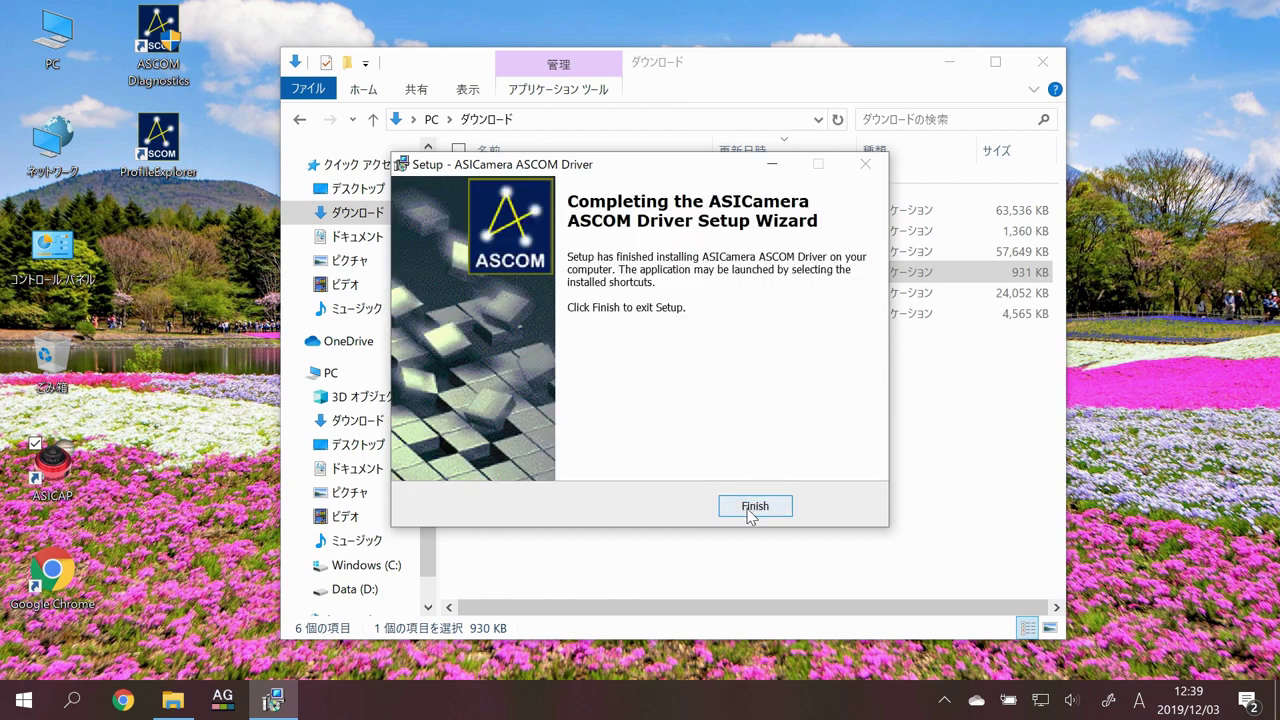
{"action": "left_click", "coordinate": [755, 506]}
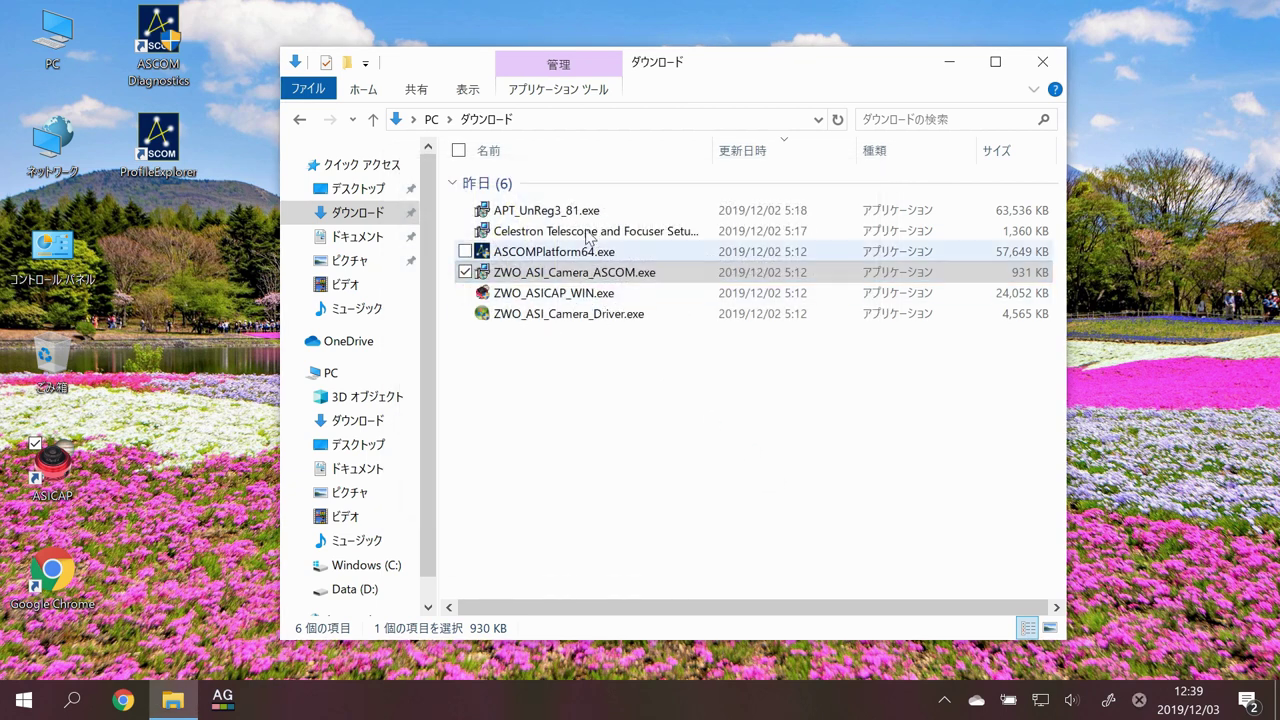
Run the Celestron Telescope and Focuser setup as administrator and install the ASCOM driver without opening the release notes.
{"action": "left_click", "coordinate": [519, 234]}
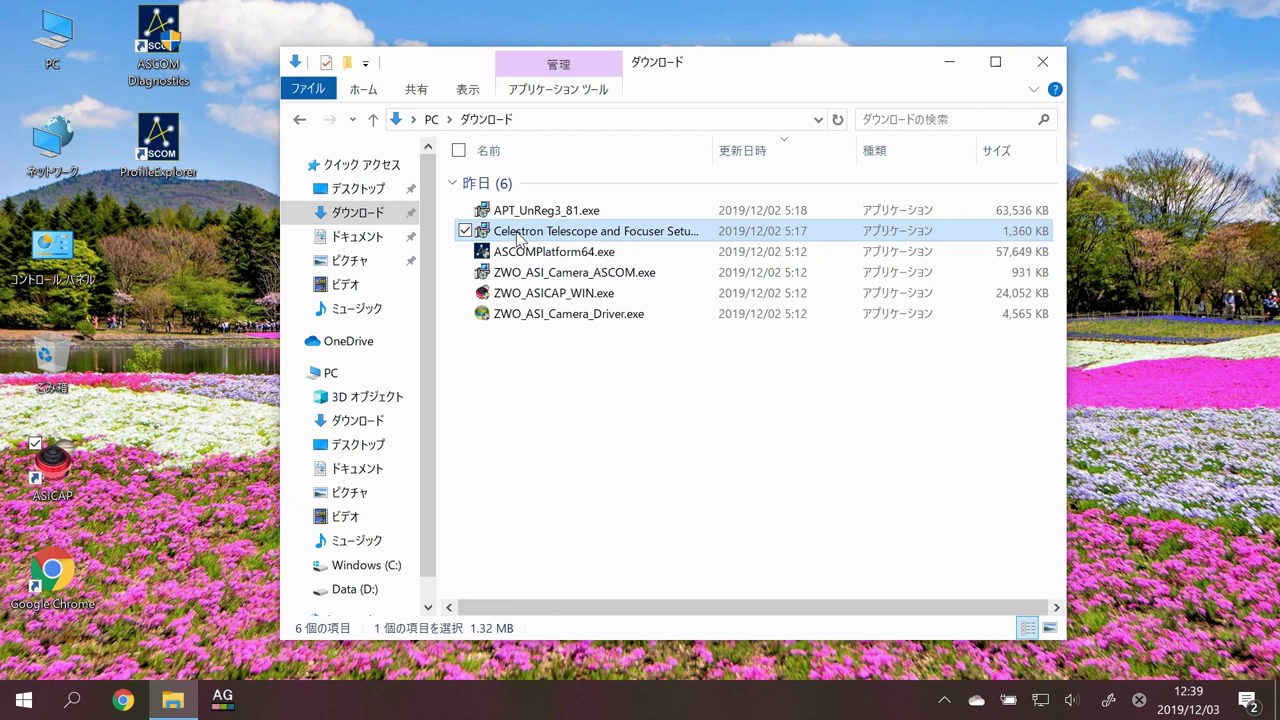
{"action": "right_click", "coordinate": [519, 236]}
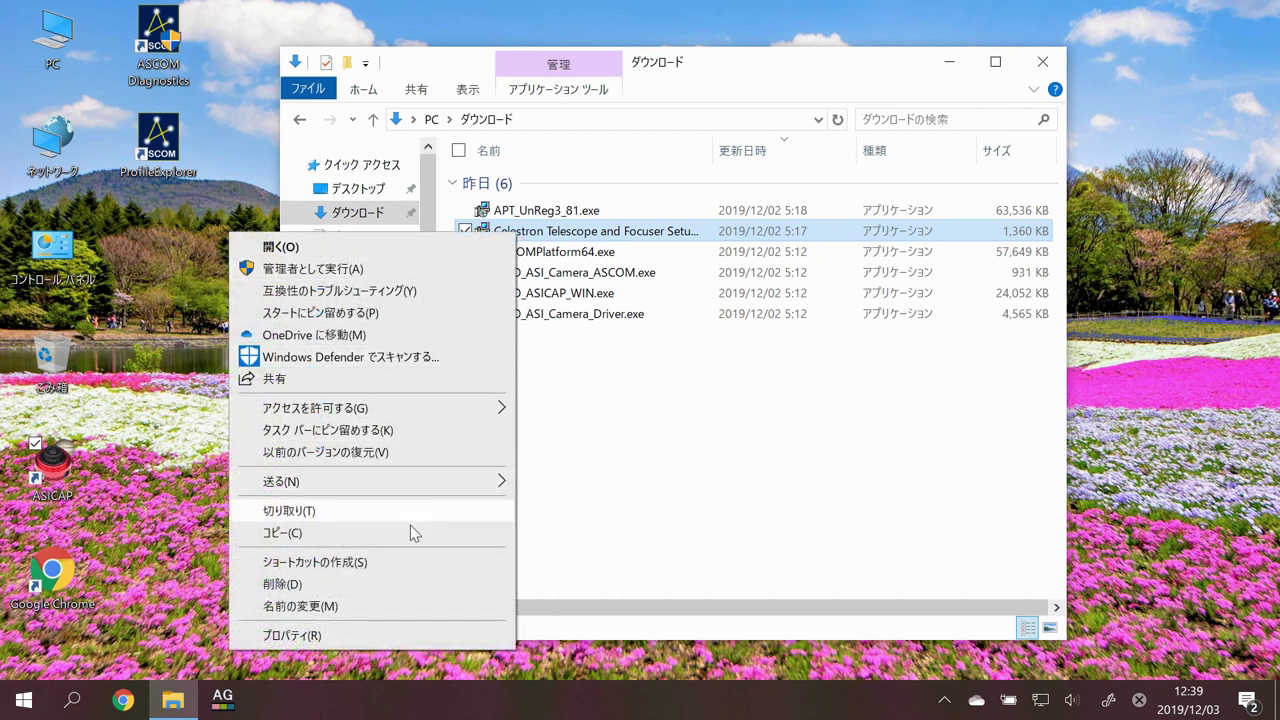
{"action": "left_click", "coordinate": [402, 269]}
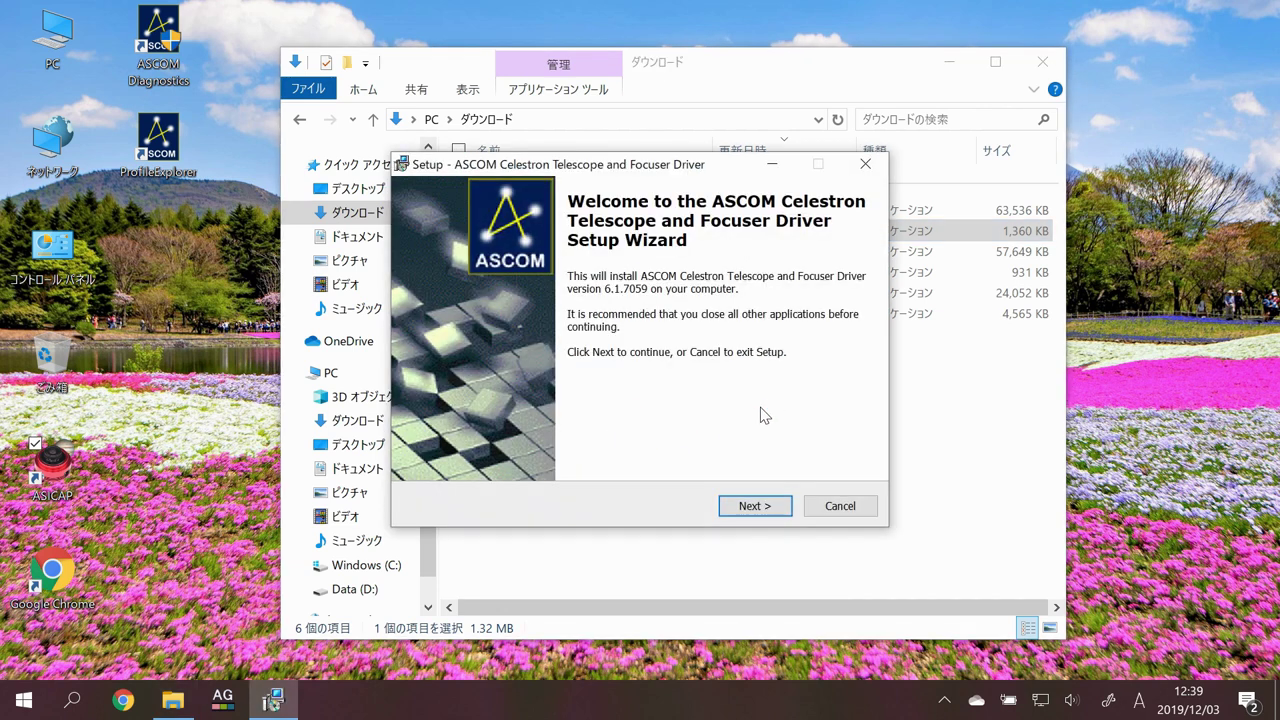
{"action": "left_click", "coordinate": [745, 506]}
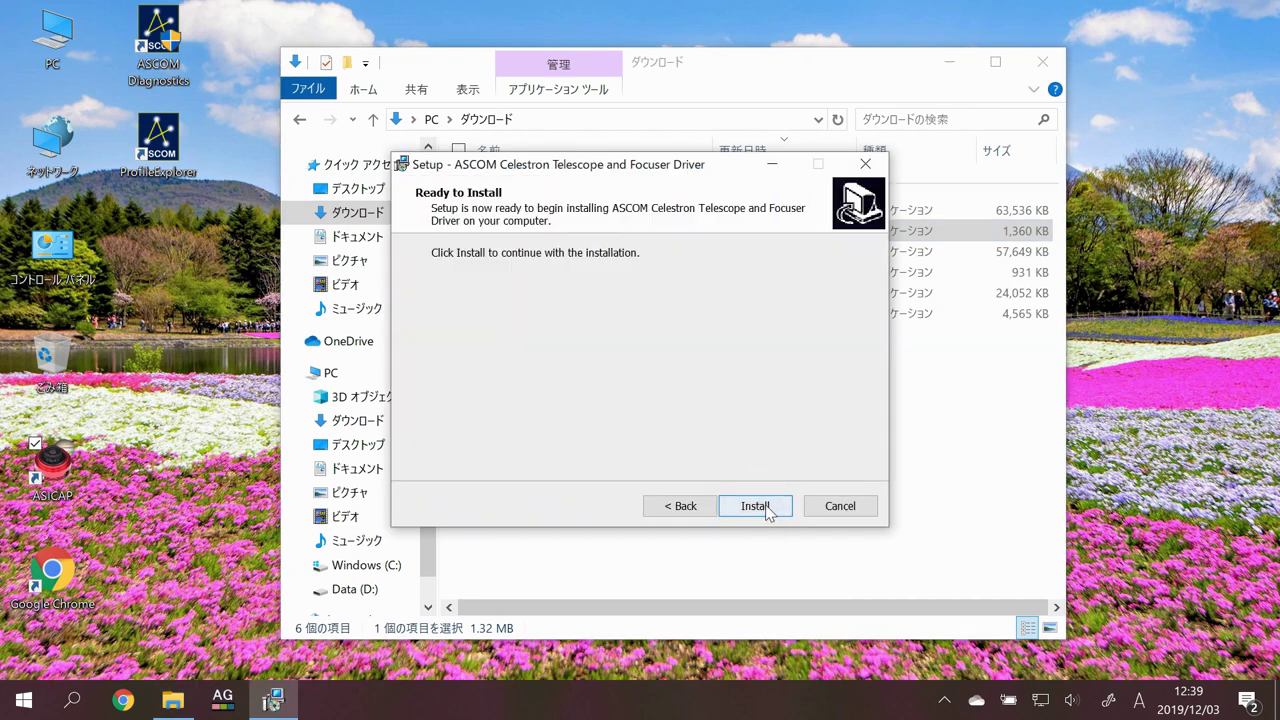
{"action": "left_click", "coordinate": [766, 514]}
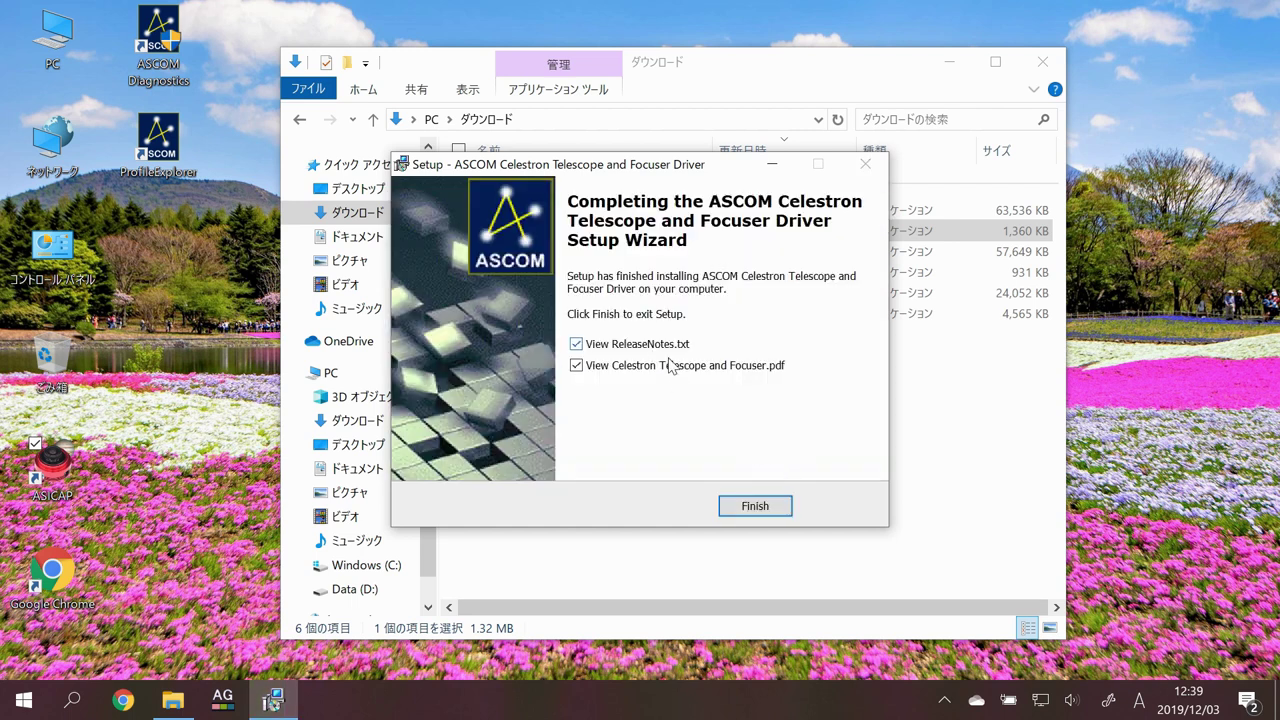
{"action": "left_click", "coordinate": [648, 348]}
{"action": "left_click", "coordinate": [755, 507]}
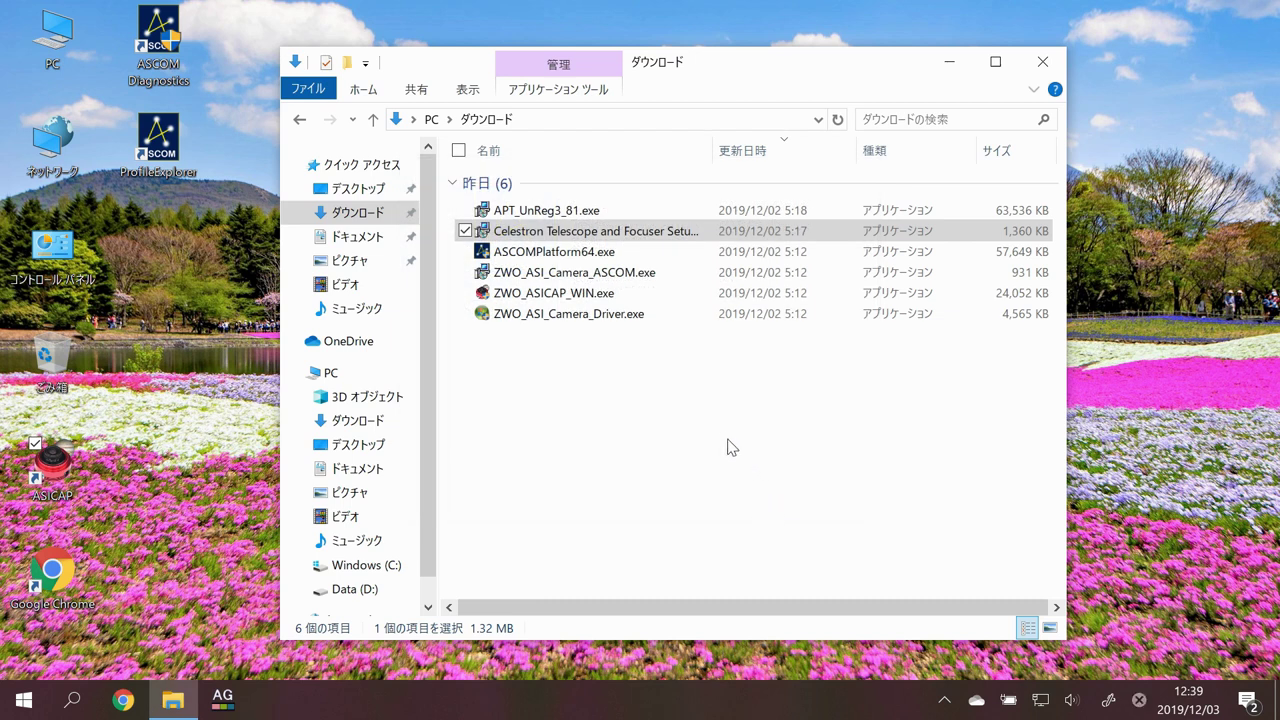
Run APT_UnReg3_81.exe as administrator and install APT 3.81 in the default folder with a desktop shortcut, skipping the release notes.
{"action": "right_click", "coordinate": [553, 212]}
{"action": "left_click", "coordinate": [389, 244]}
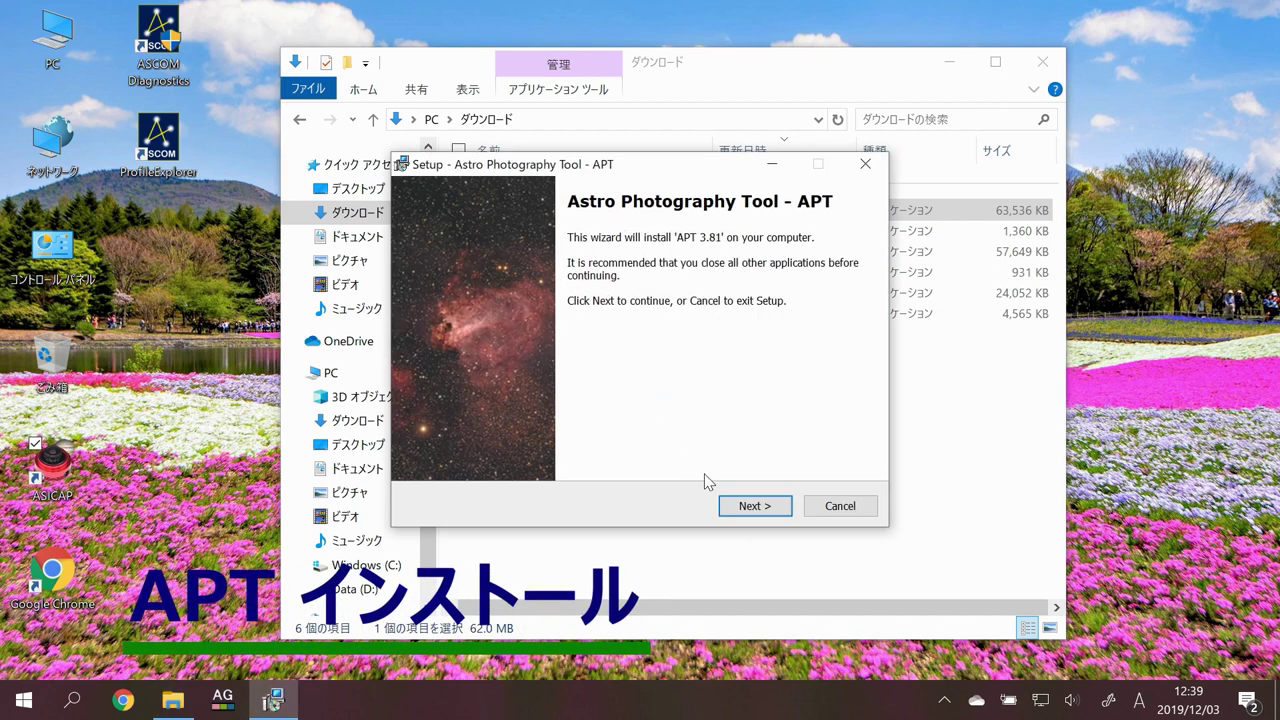
{"action": "left_click", "coordinate": [754, 512]}
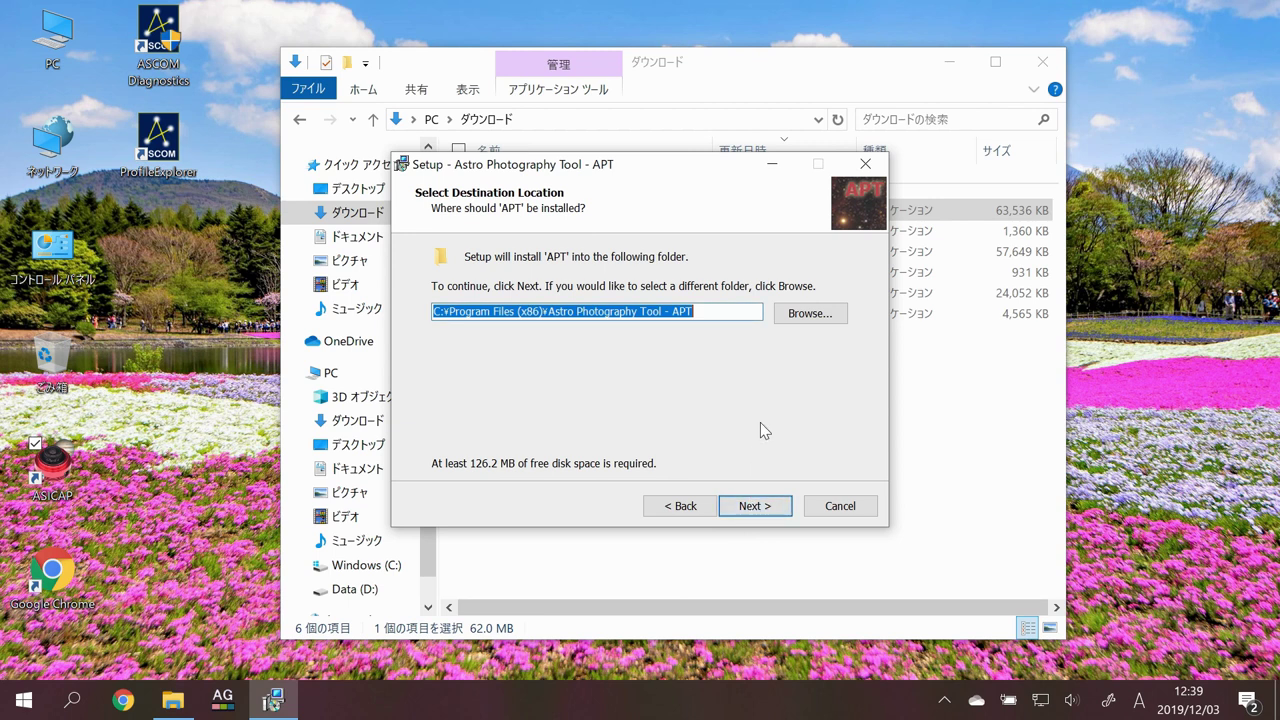
{"action": "left_click", "coordinate": [754, 508]}
{"action": "left_click", "coordinate": [754, 508]}
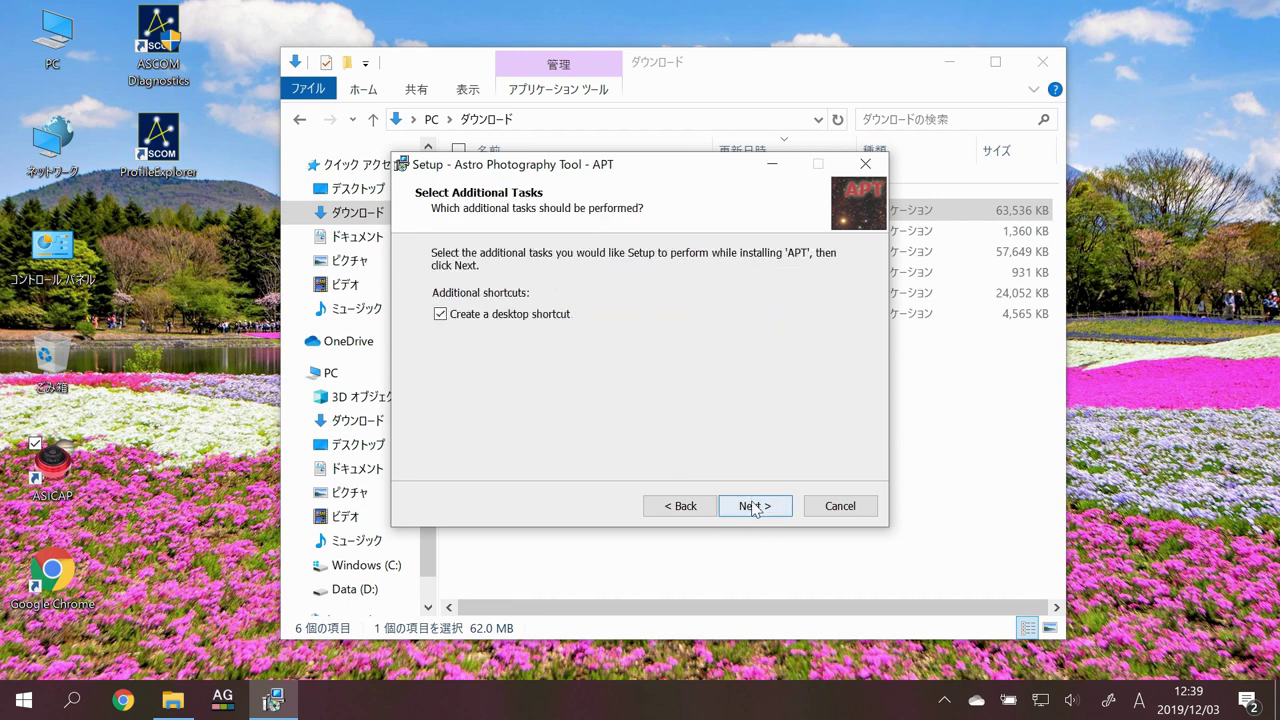
{"action": "left_click", "coordinate": [754, 508]}
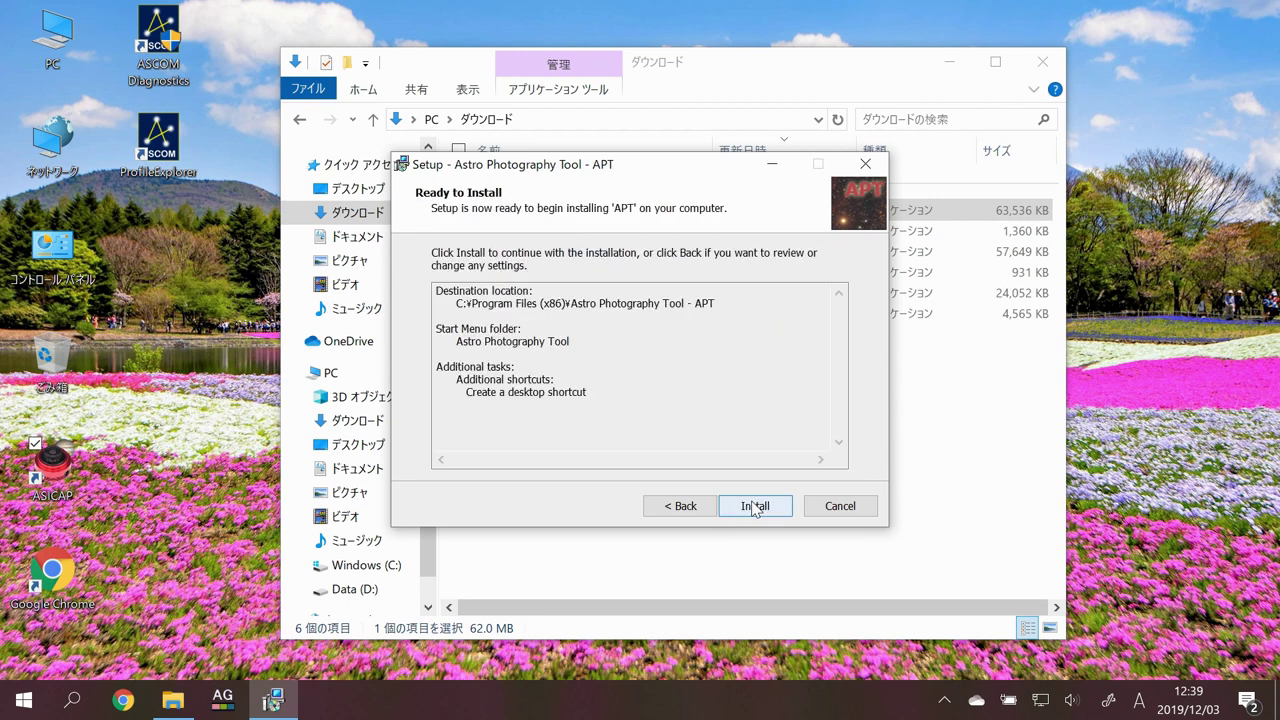
{"action": "left_click", "coordinate": [754, 508]}
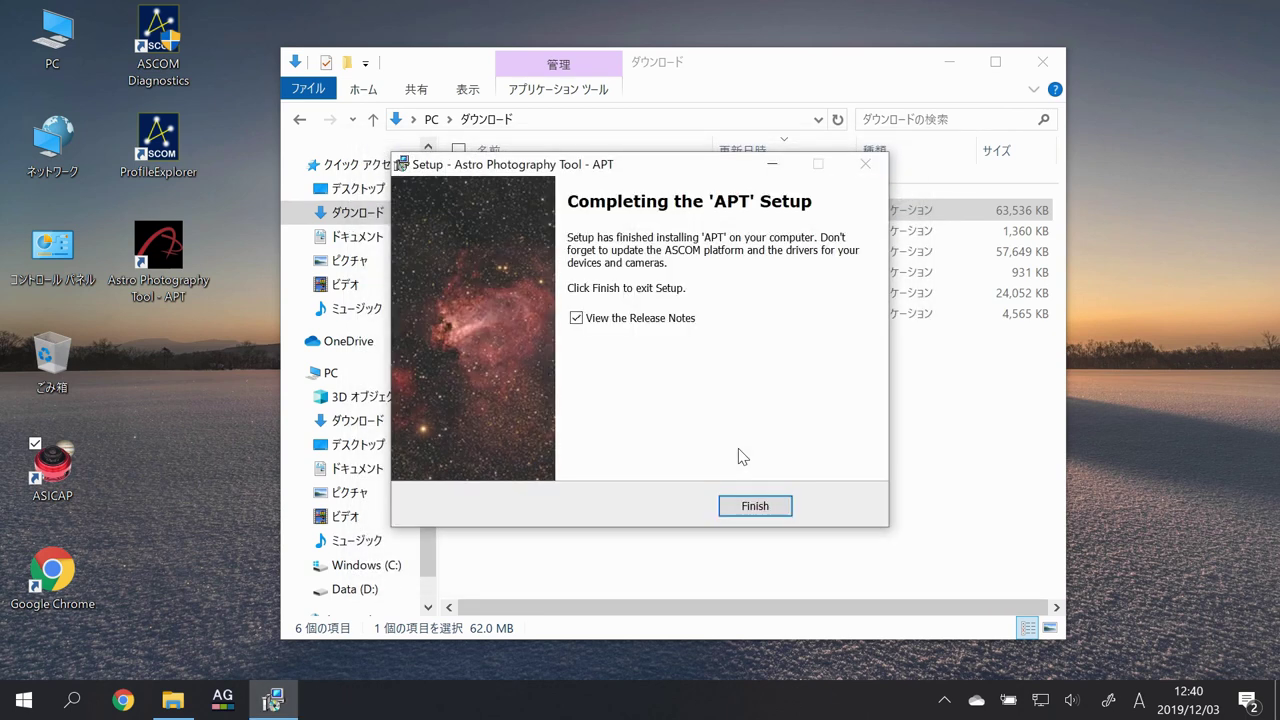
{"action": "left_click", "coordinate": [625, 322]}
{"action": "left_click", "coordinate": [752, 506]}
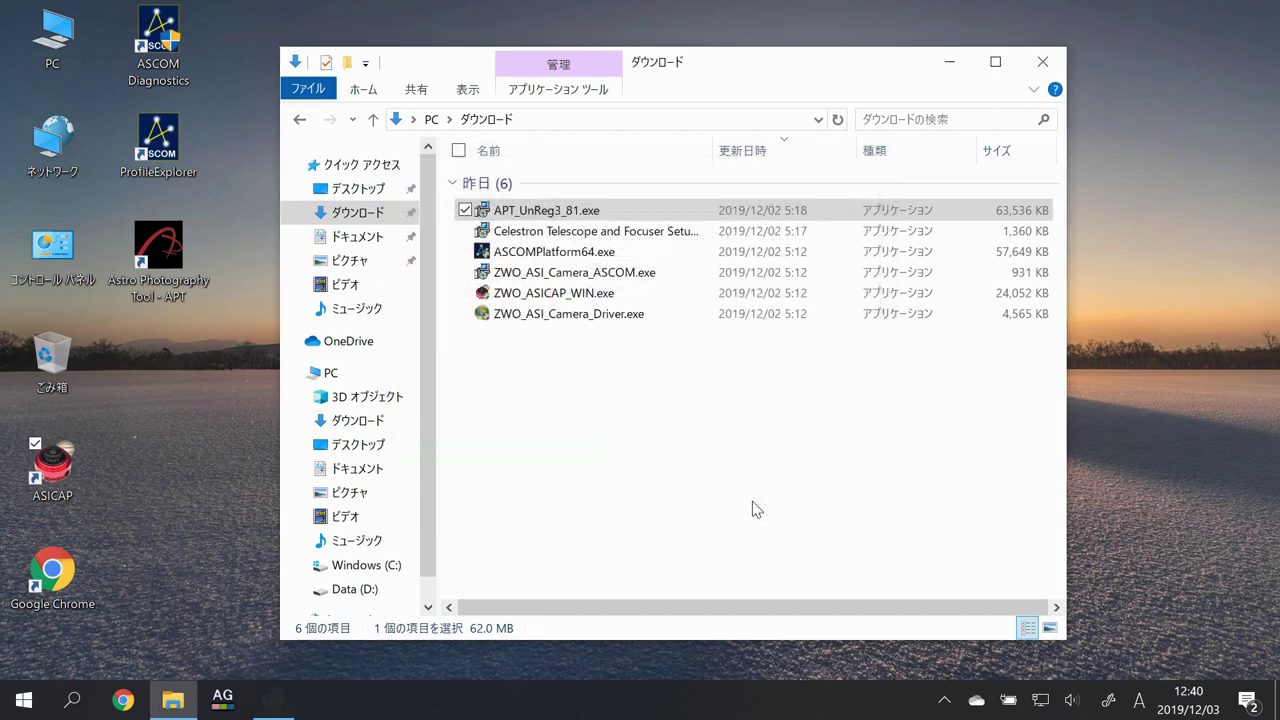
Minimize the Downloads window, launch Astro Photography Tool from the desktop, and agree to set the site coordinates, accepting the Setup steps check list.
{"action": "left_click", "coordinate": [950, 62]}
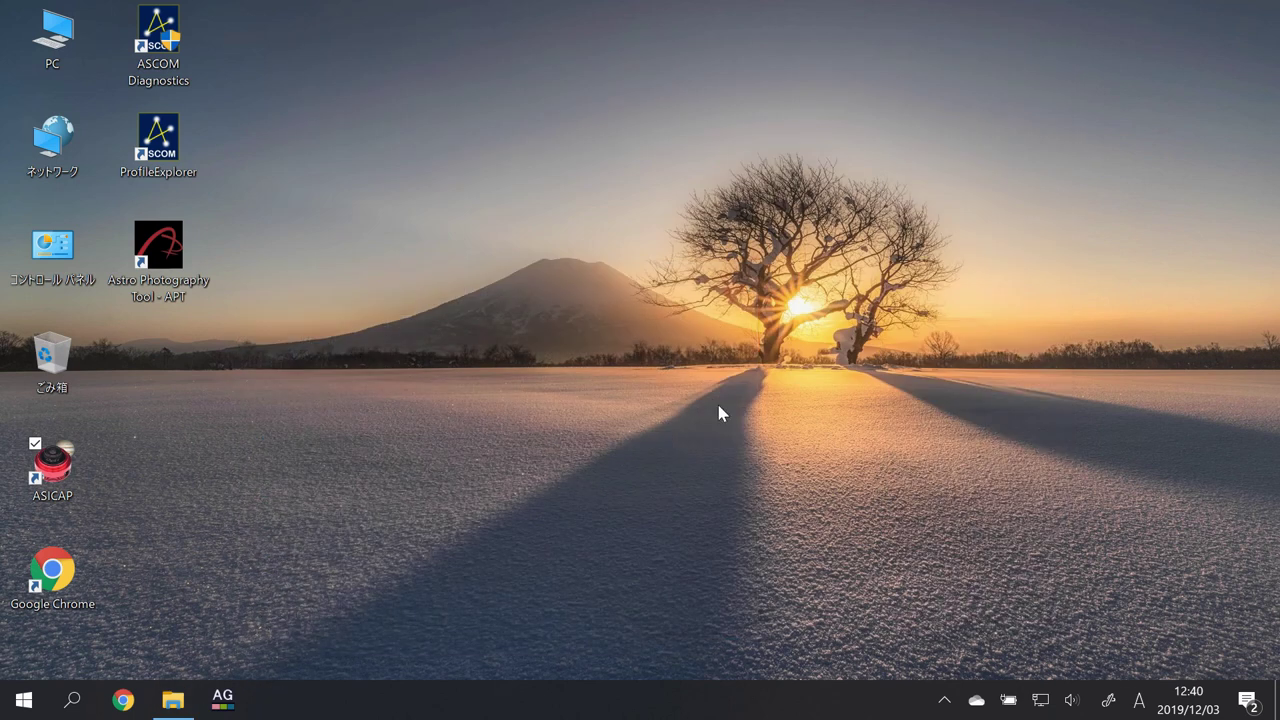
{"action": "double_click", "coordinate": [158, 252]}
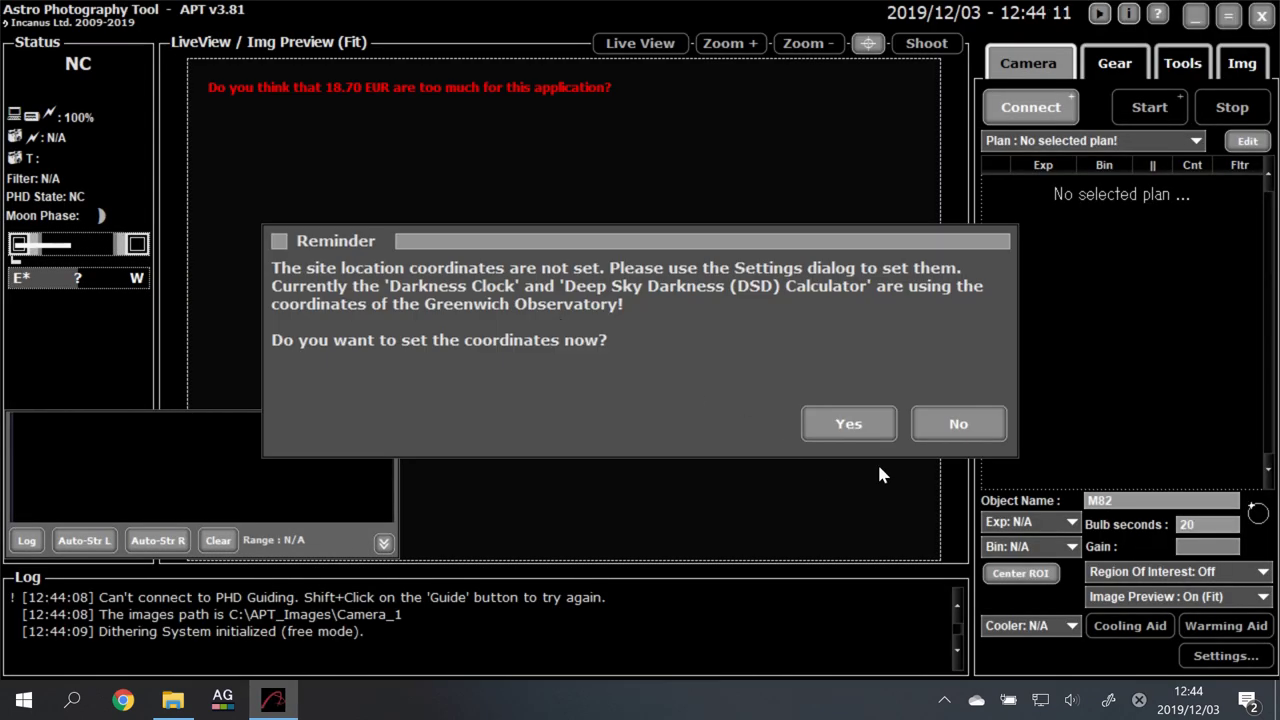
{"action": "left_click", "coordinate": [869, 430]}
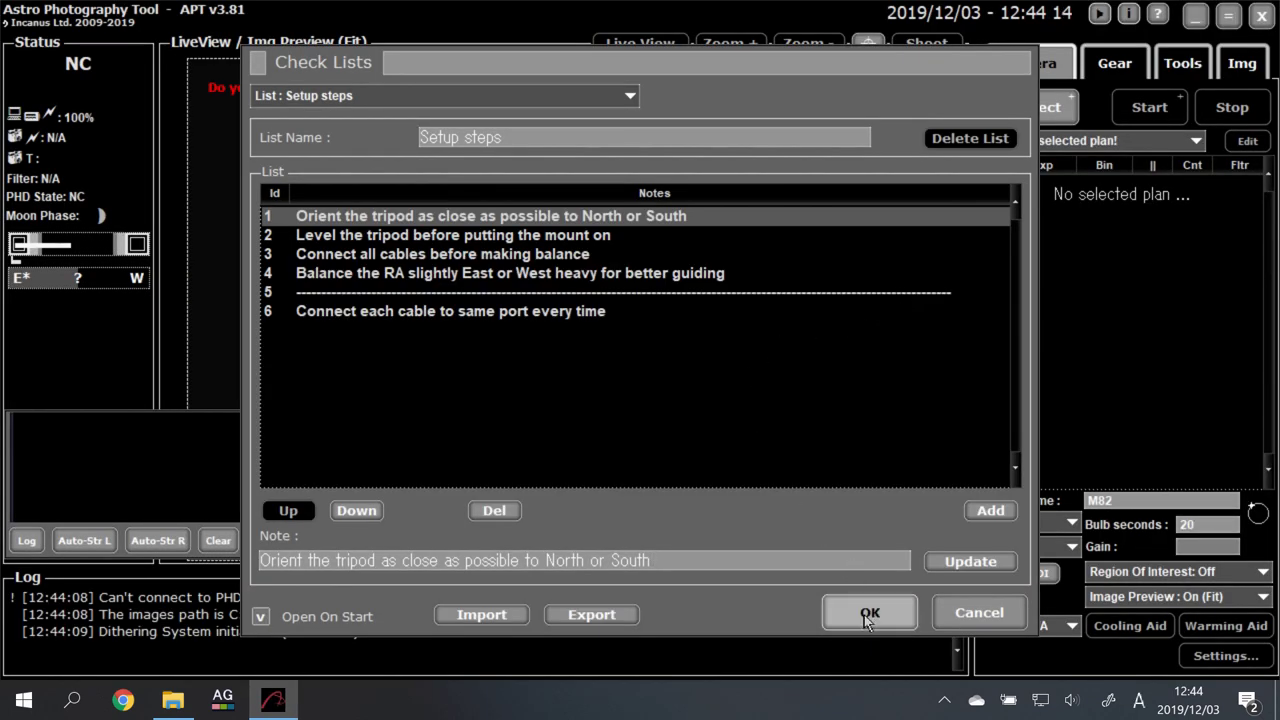
{"action": "left_click", "coordinate": [869, 612]}
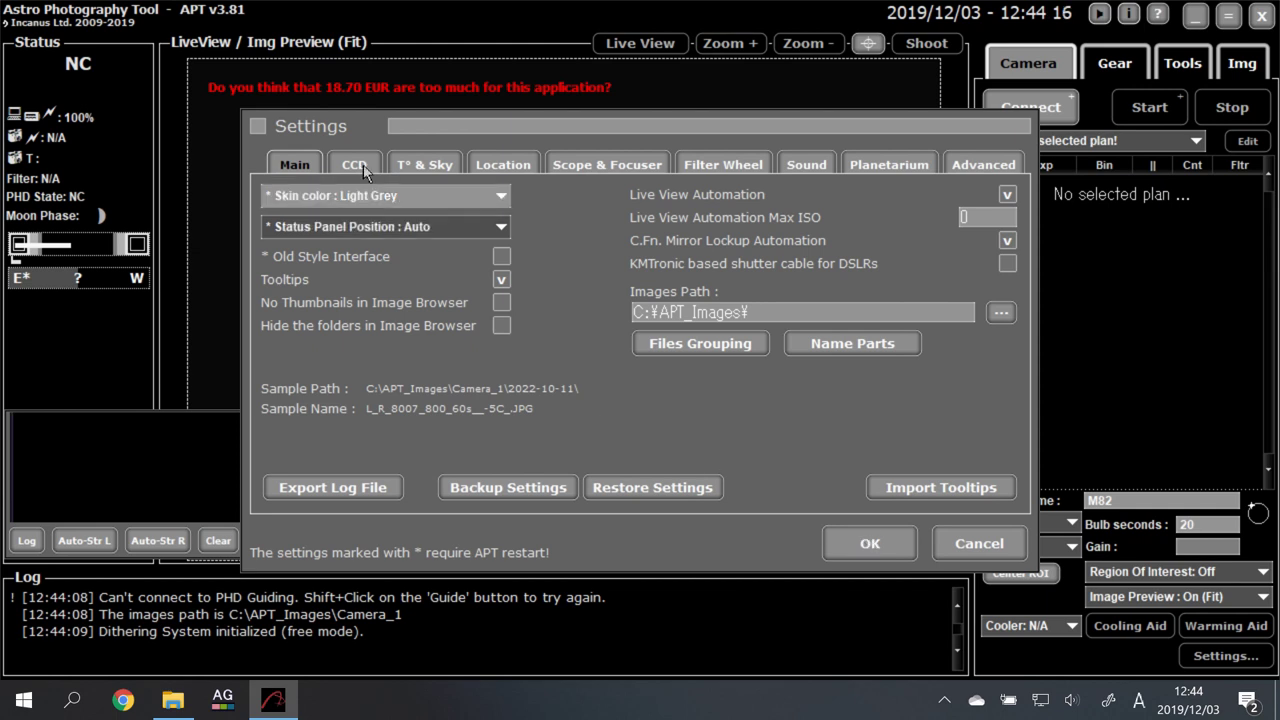
In the Location settings, set Location 1's site name to KUmamoto and its latitude to 32 49 0.
{"action": "left_click", "coordinate": [494, 166]}
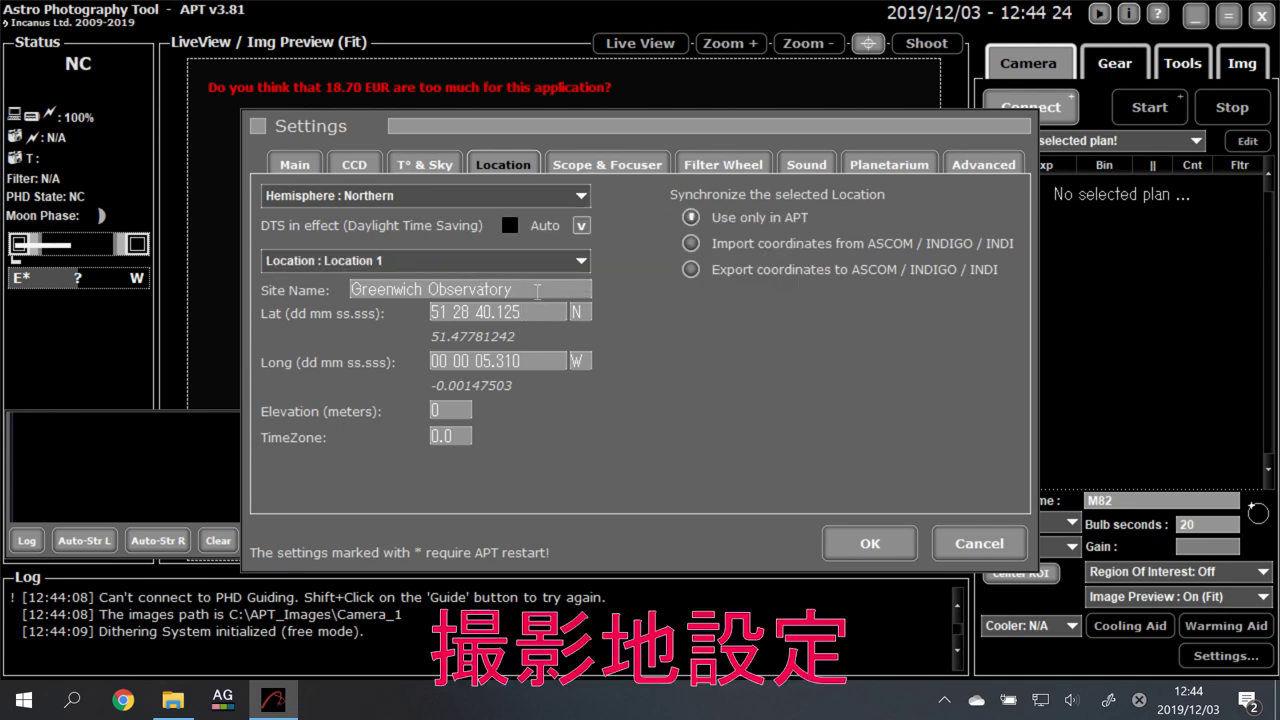
{"action": "left_click_drag", "start_coordinate": [537, 291], "coordinate": [350, 290]}
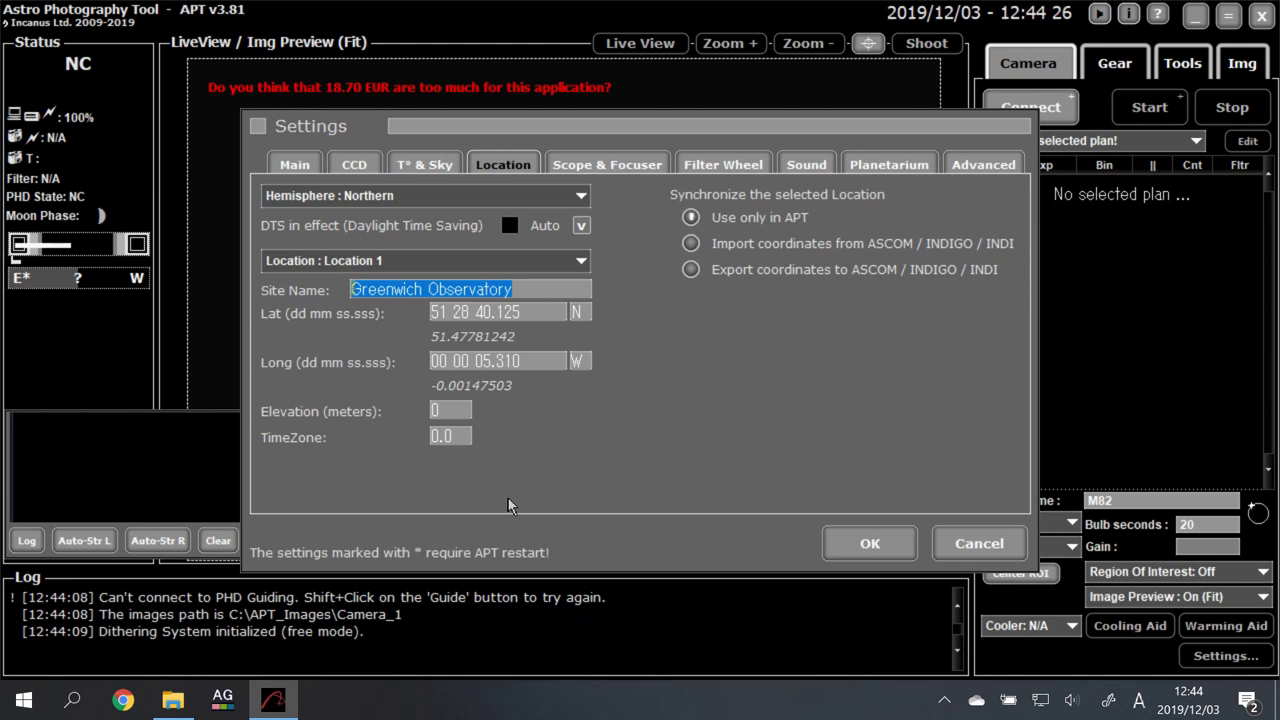
{"action": "type", "text": "KUmamoto"}
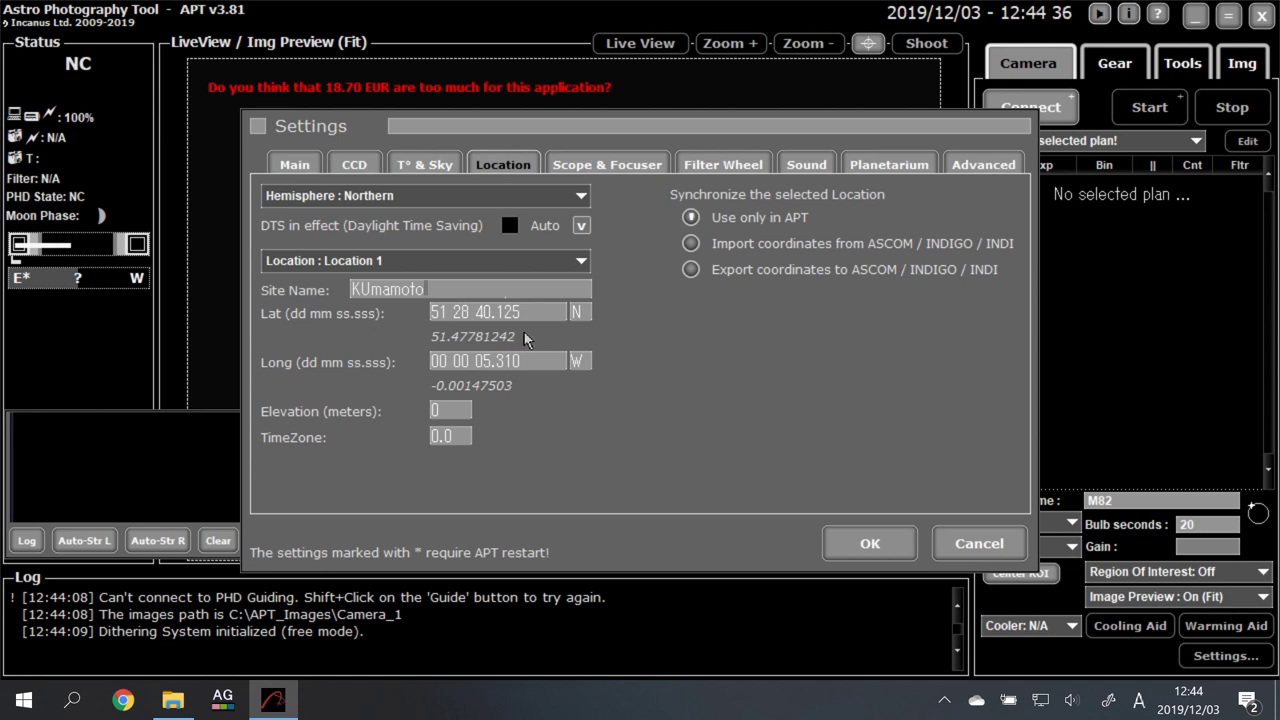
{"action": "left_click_drag", "start_coordinate": [541, 318], "coordinate": [333, 287]}
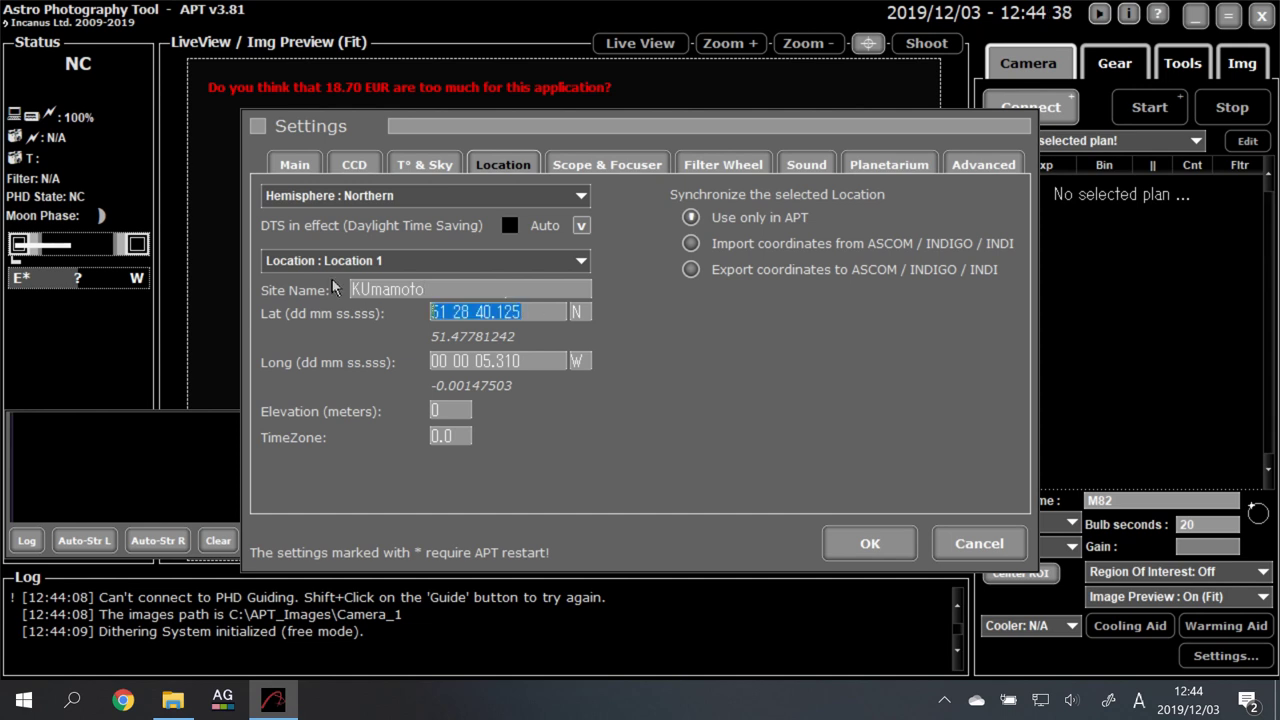
{"action": "type", "text": "32 49 0"}
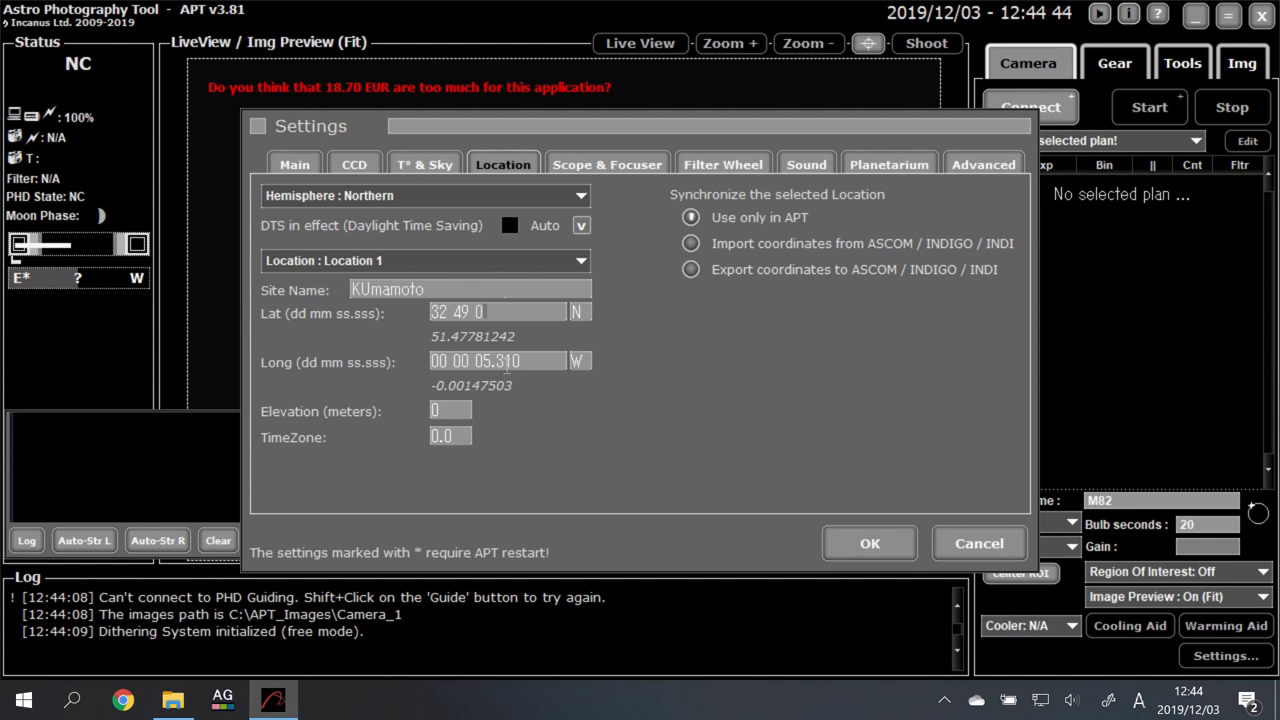
Set the site's longitude to 130 42 0 E and save the settings.
{"action": "left_click_drag", "start_coordinate": [537, 365], "coordinate": [354, 334]}
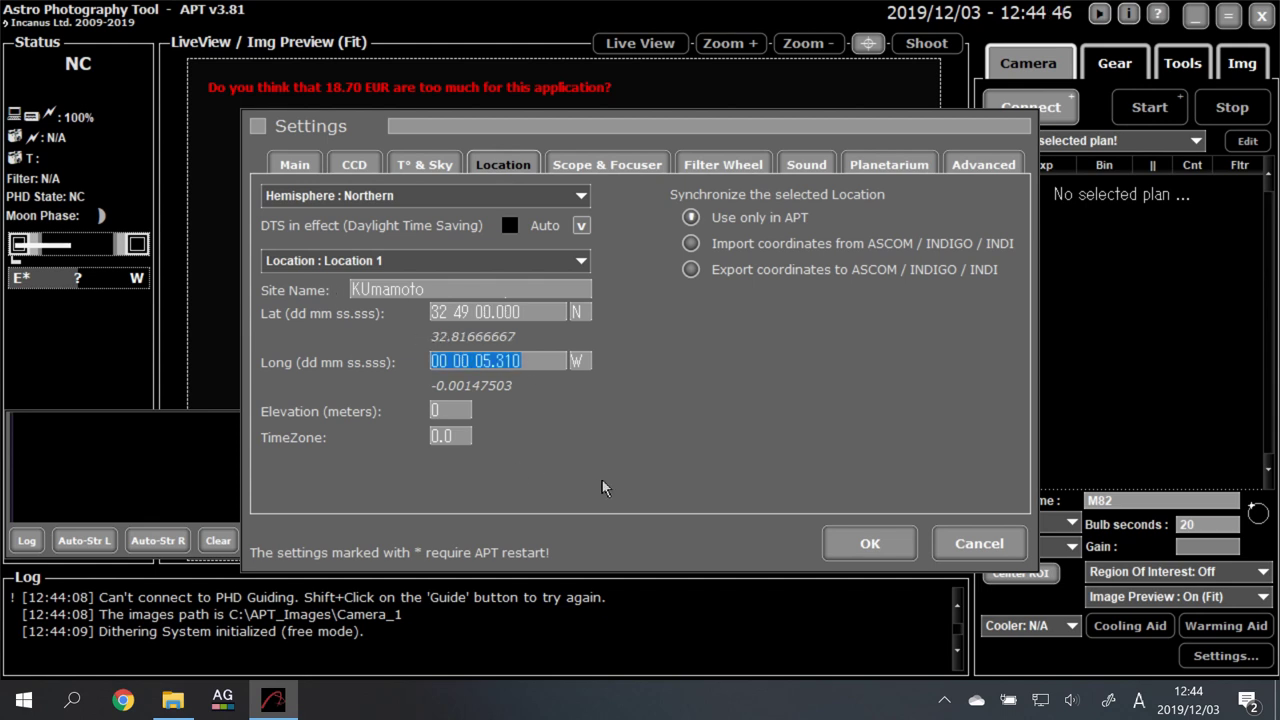
{"action": "type", "text": "130 42 0"}
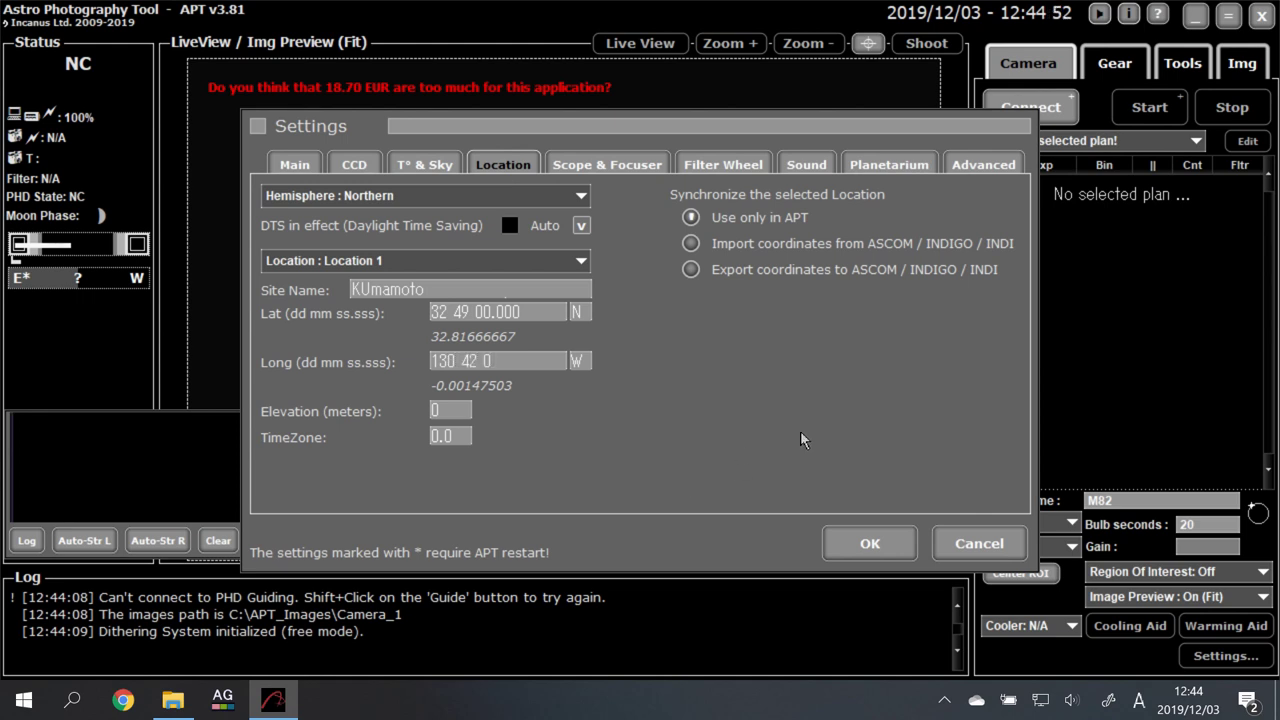
{"action": "left_click", "coordinate": [580, 360]}
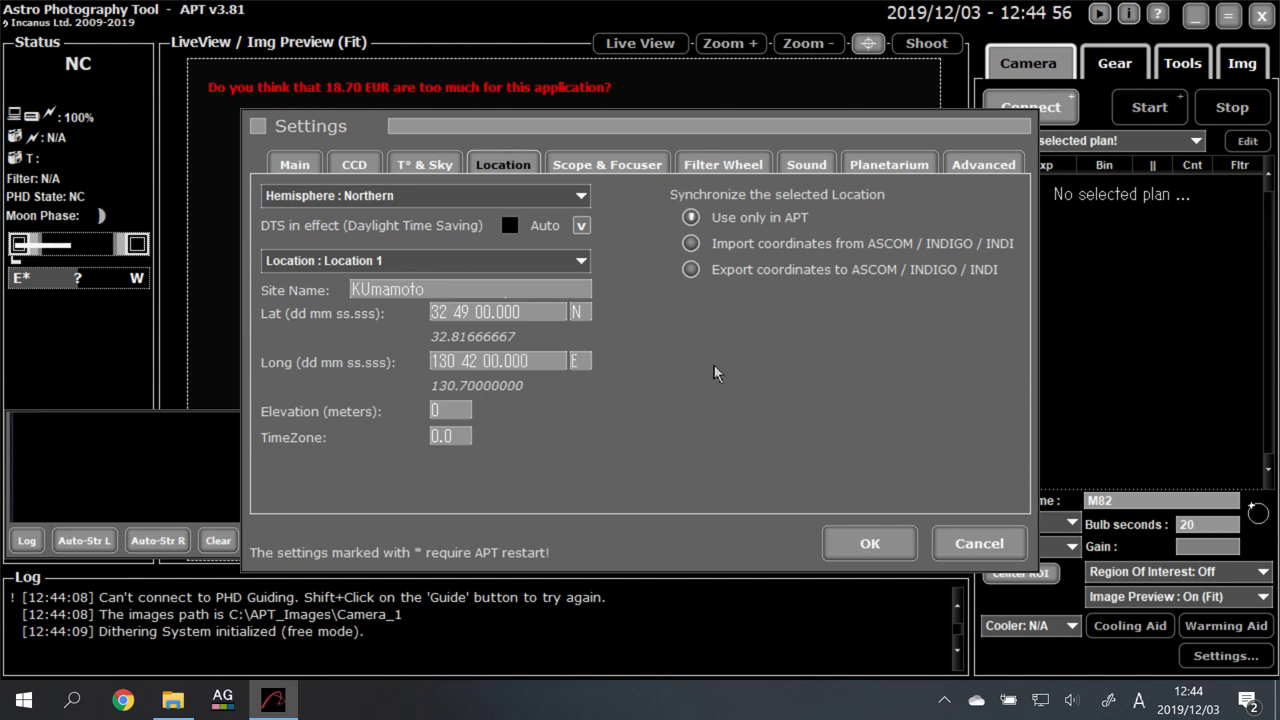
{"action": "type", "text": "E"}
{"action": "left_click", "coordinate": [848, 545]}
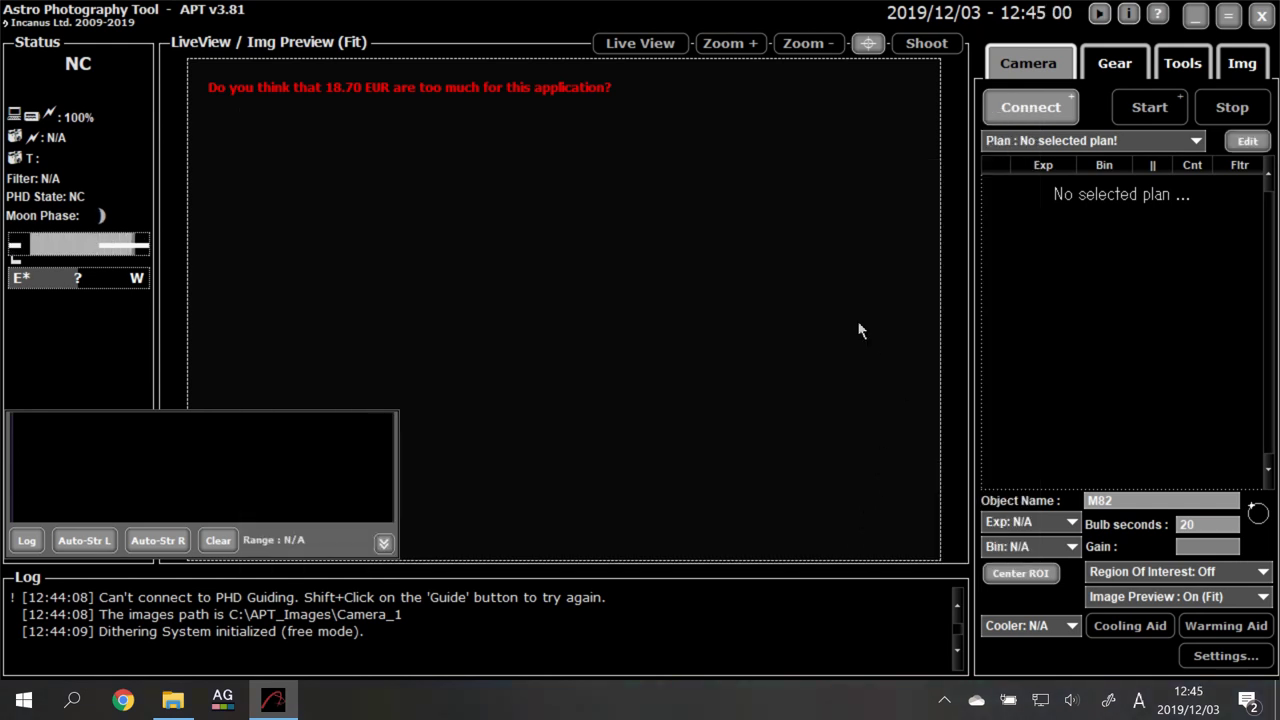
Connect the camera as CCD: ZWO Camera number 1, with color FITS preview and the RGGB Bayer filter.
{"action": "left_click", "coordinate": [1031, 110]}
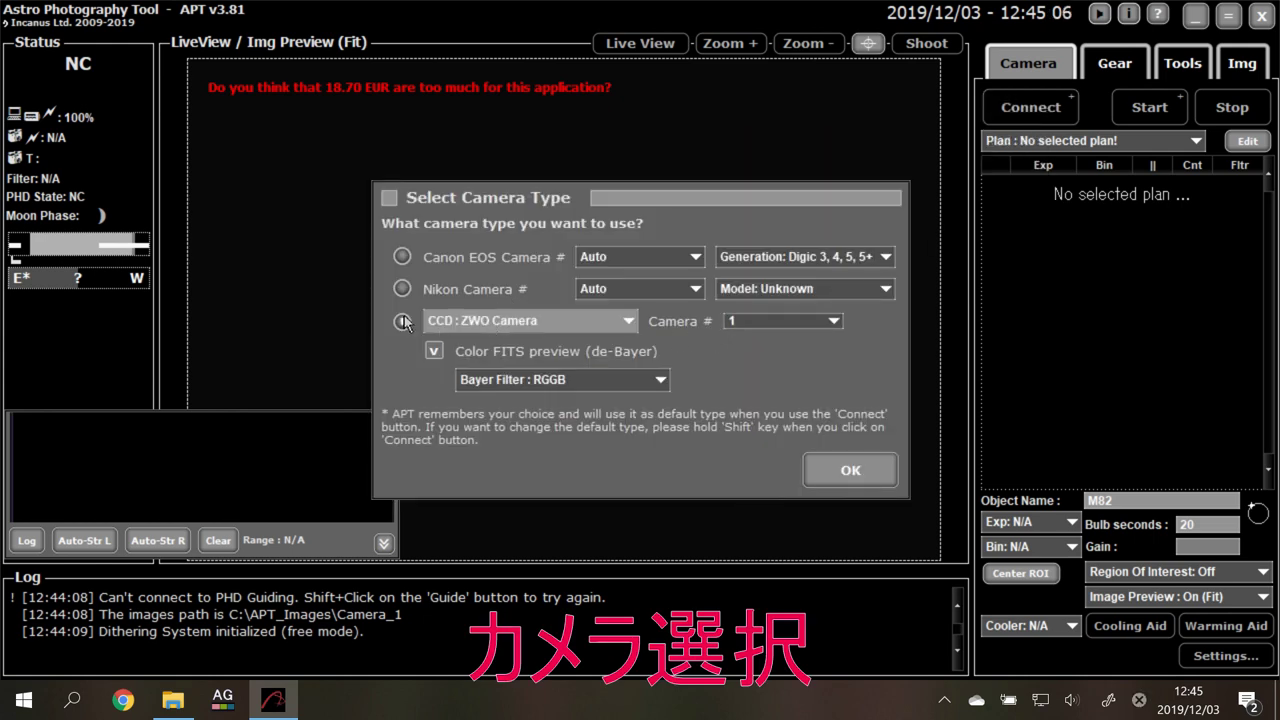
{"action": "left_click", "coordinate": [627, 321]}
{"action": "left_click", "coordinate": [625, 321]}
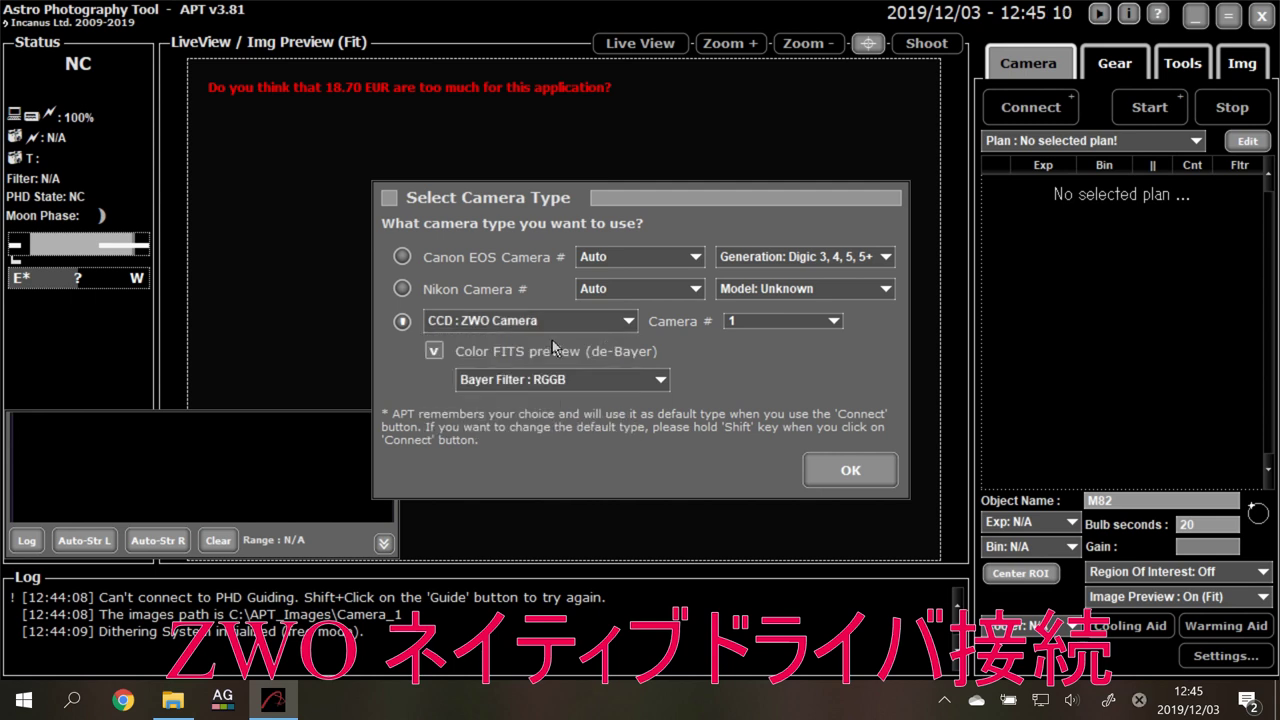
{"action": "left_click", "coordinate": [835, 470]}
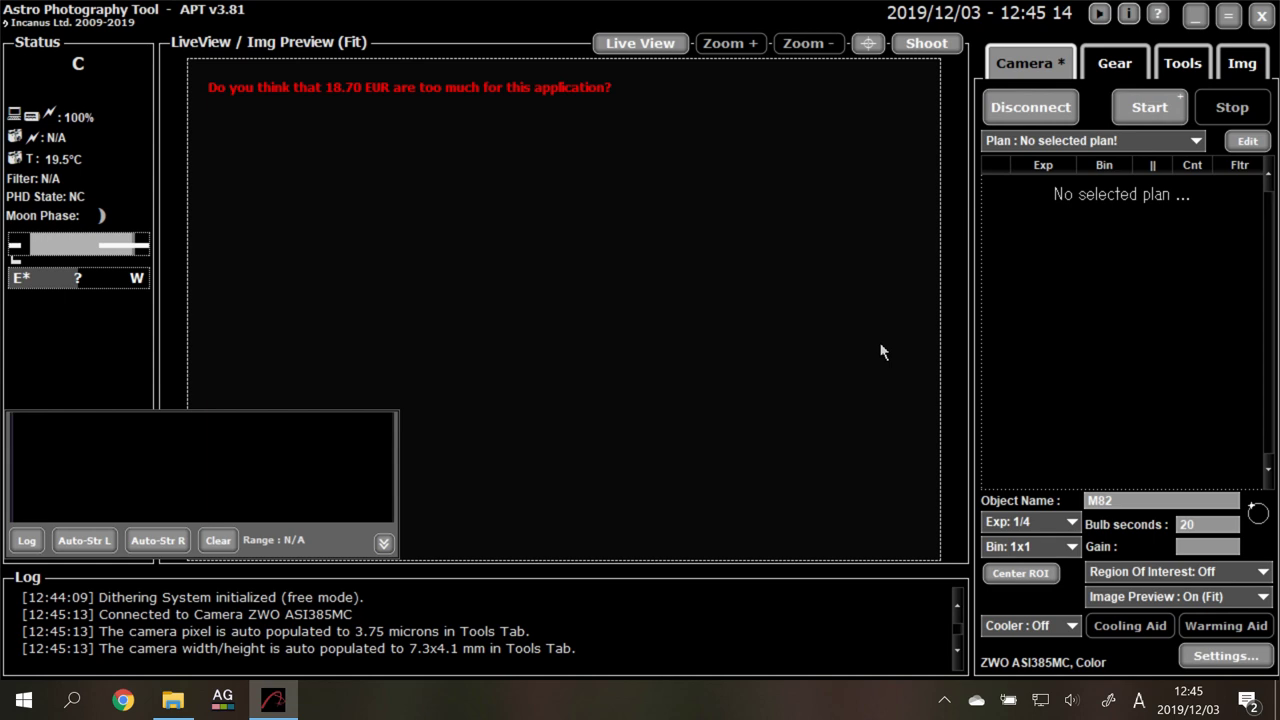
Test the connected ZWO camera in Live View, close the LV Settings, and disconnect the camera.
{"action": "left_click", "coordinate": [645, 45]}
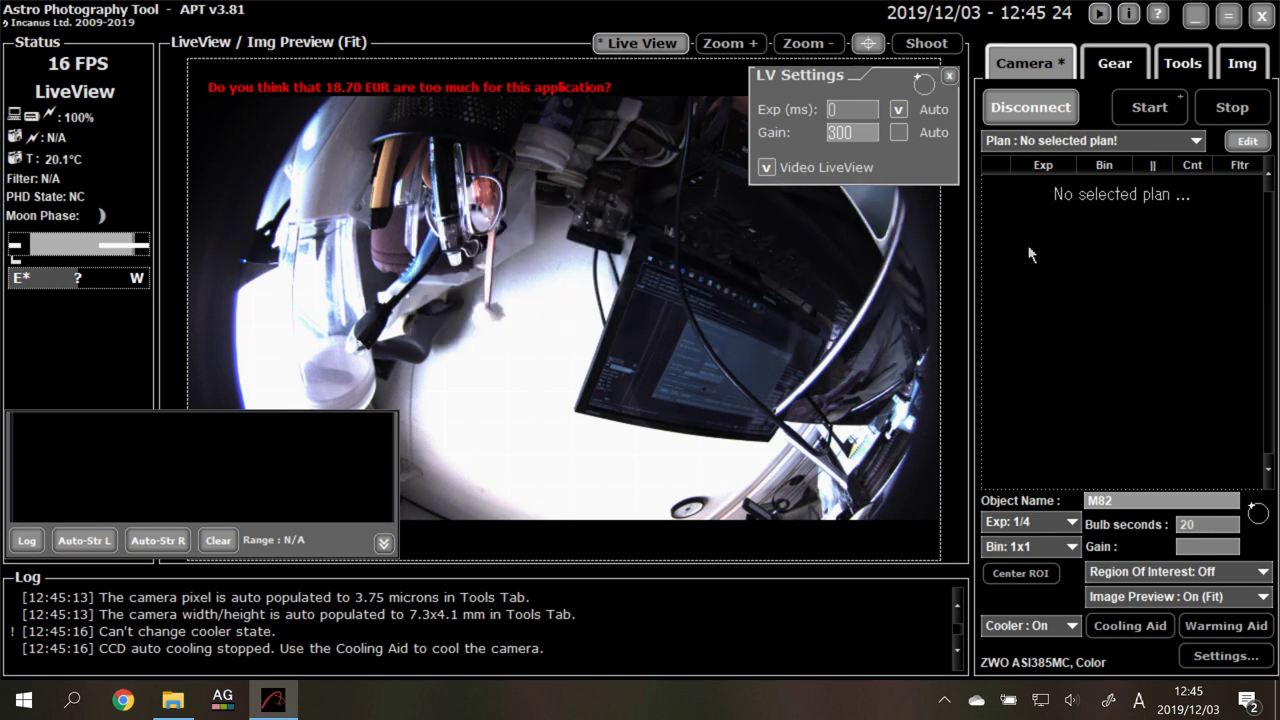
{"action": "left_click", "coordinate": [949, 76]}
{"action": "left_click", "coordinate": [1030, 108]}
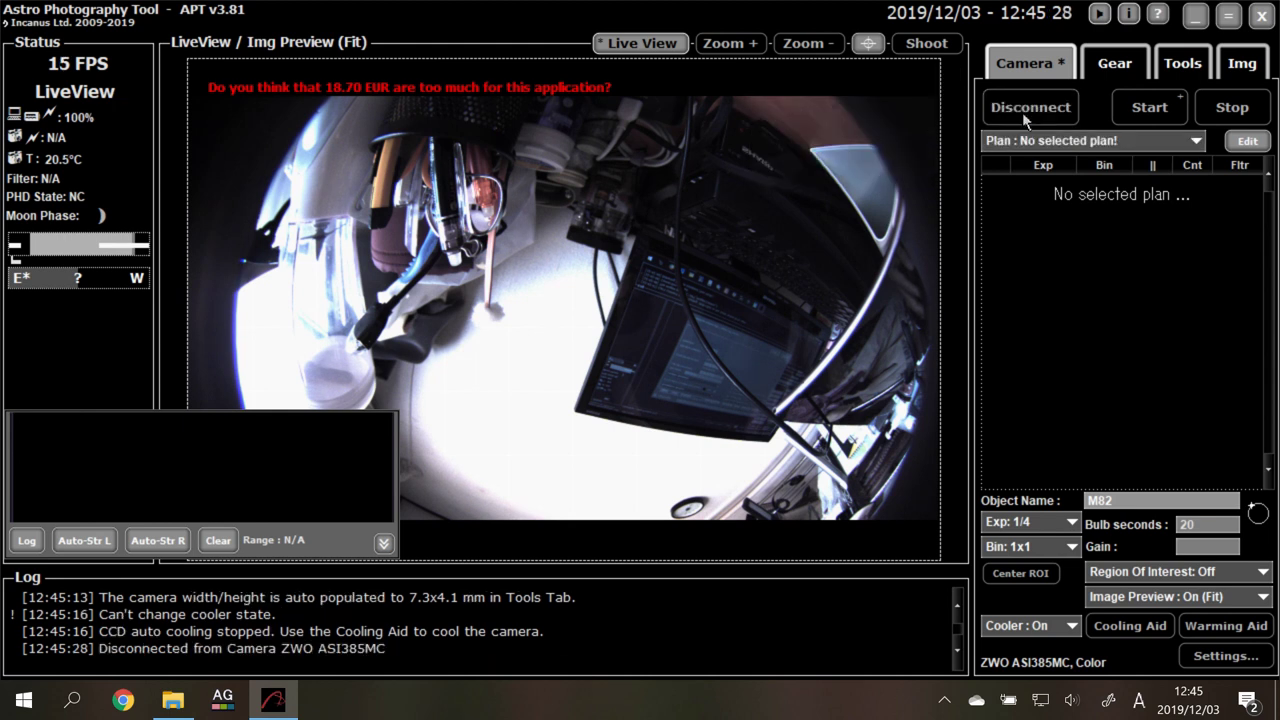